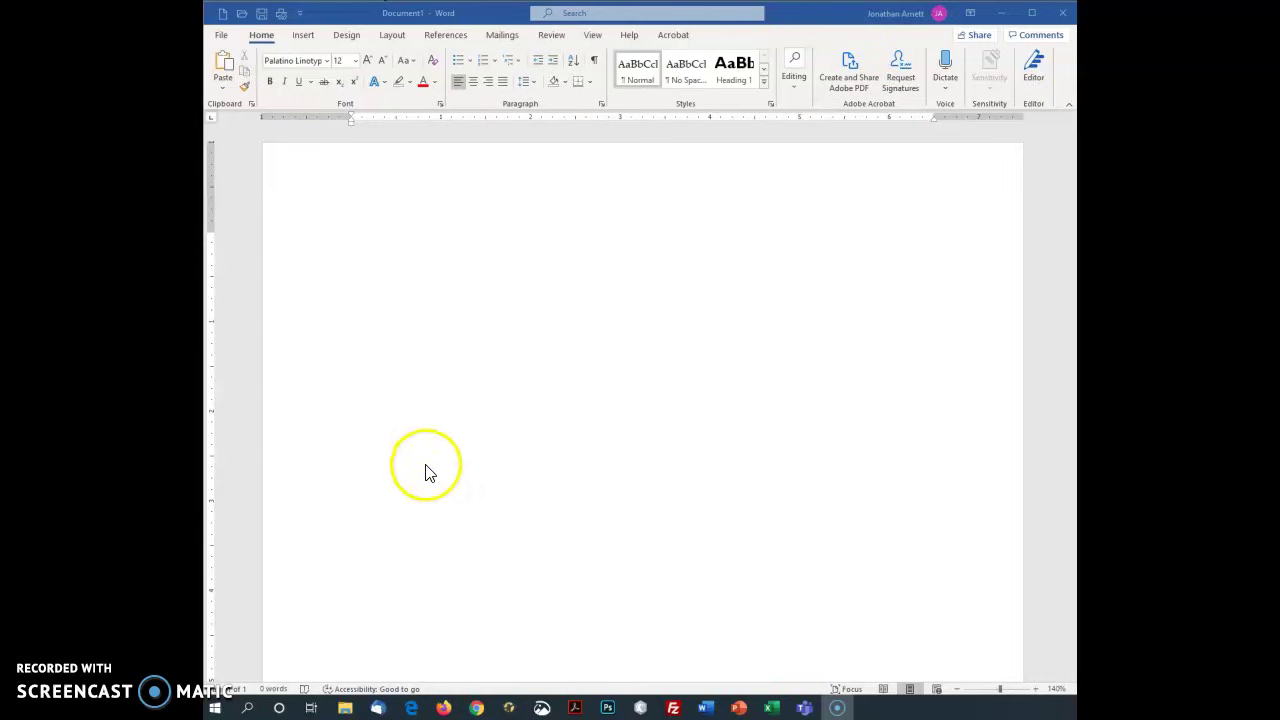
Enter the title "MEMO" at the start of the blank document
left_click(348, 210)
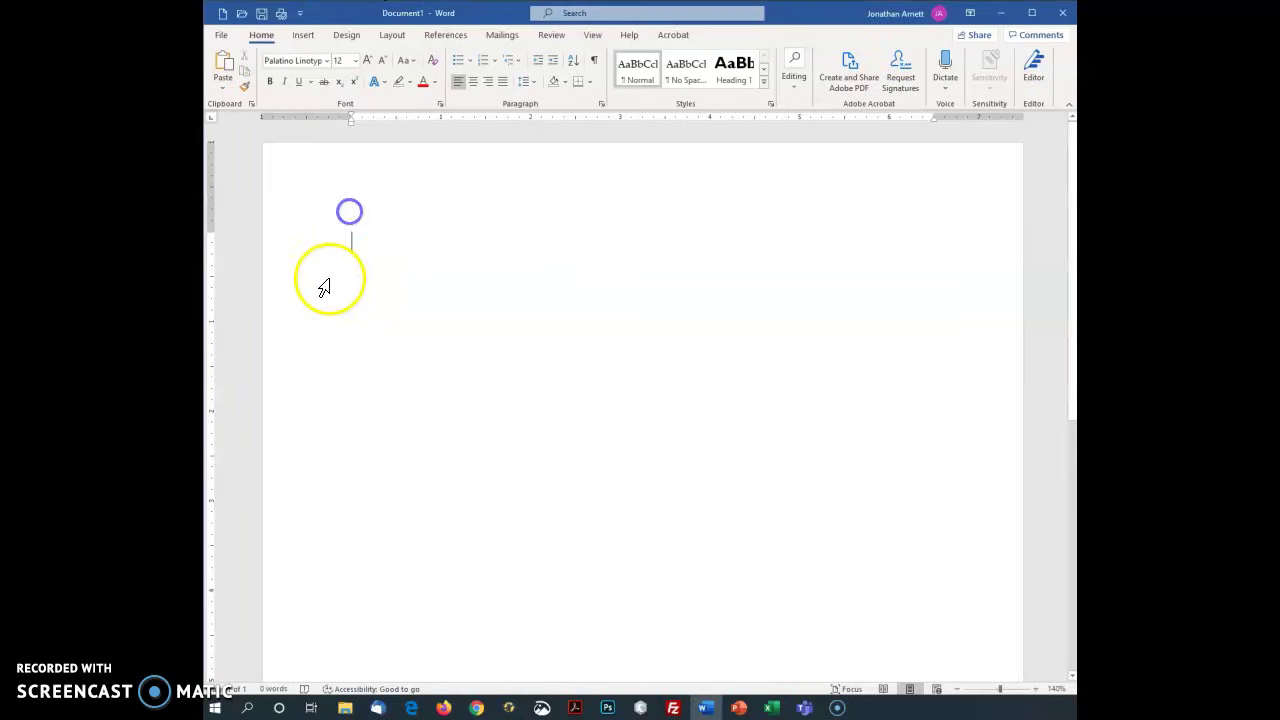
left_click(403, 197)
left_click(277, 252)
left_click(281, 299)
left_click(326, 316)
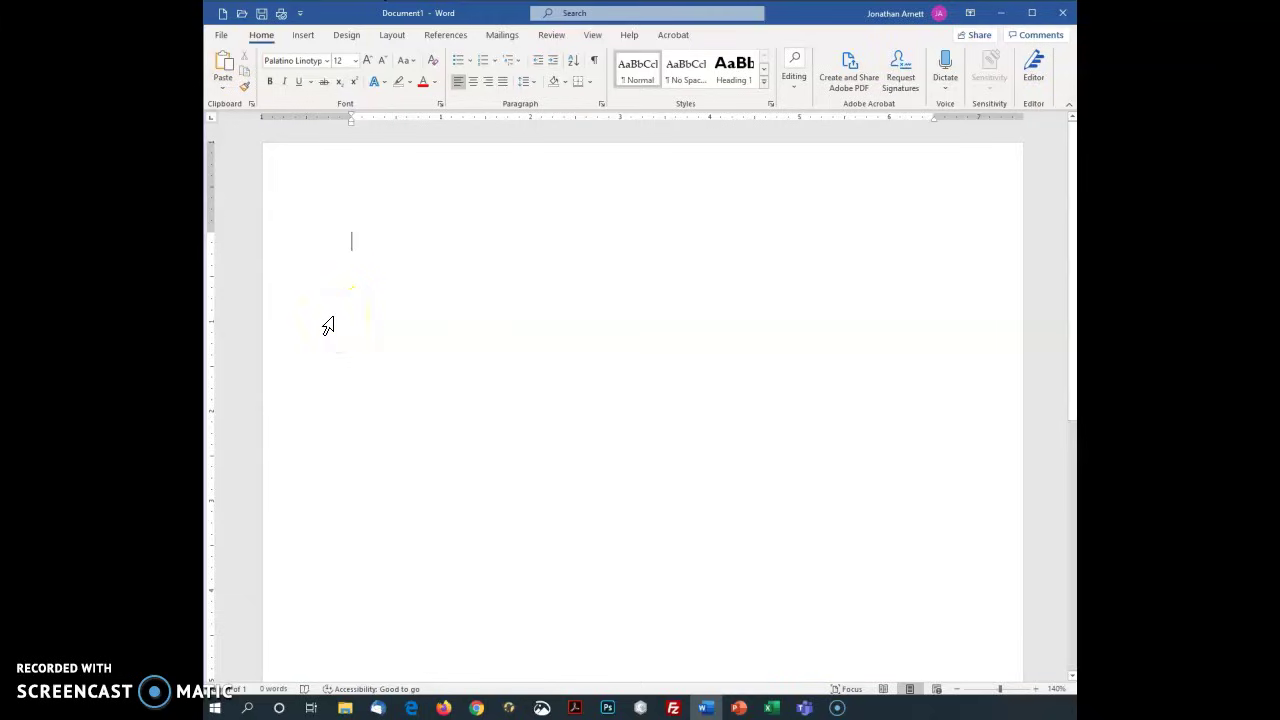
left_click(290, 336)
type("MEMO")
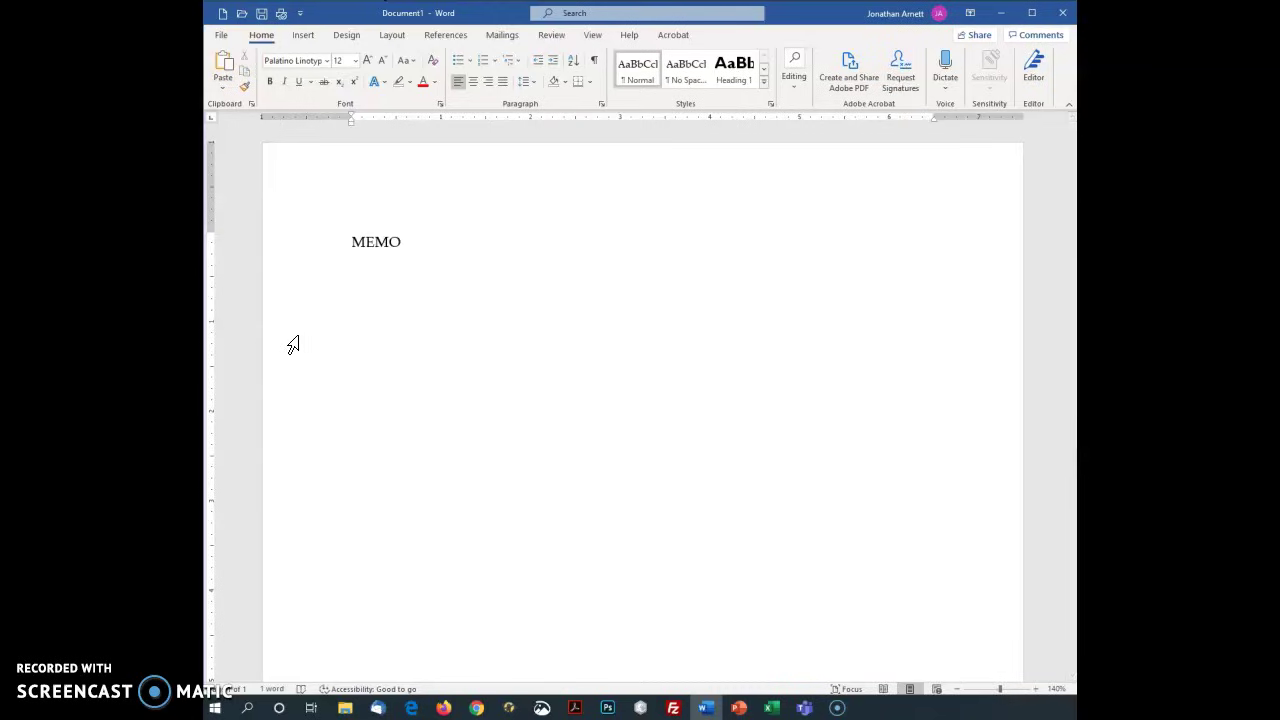
Add the header lines "To: Some Body" and "From: Any Body" below the title
key("Return")
type("To: Some Body")
key("Return")
type("From :")
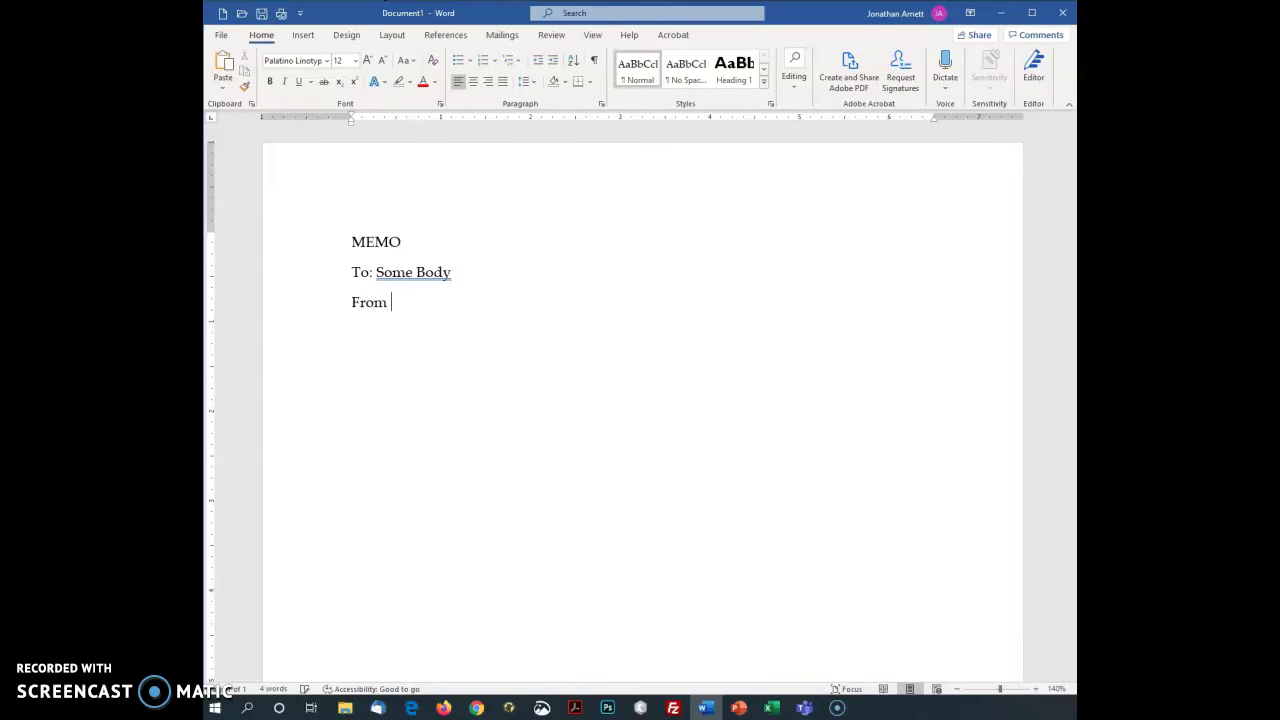
key("BackSpace")
key("BackSpace")
type(": Any")
type(" Body ")
Add the header lines "Date: Smarch 13, 2050" and "Re: the thing you wanted me to do" below the From line
type("Date")
type(": ")
type("Smarch")
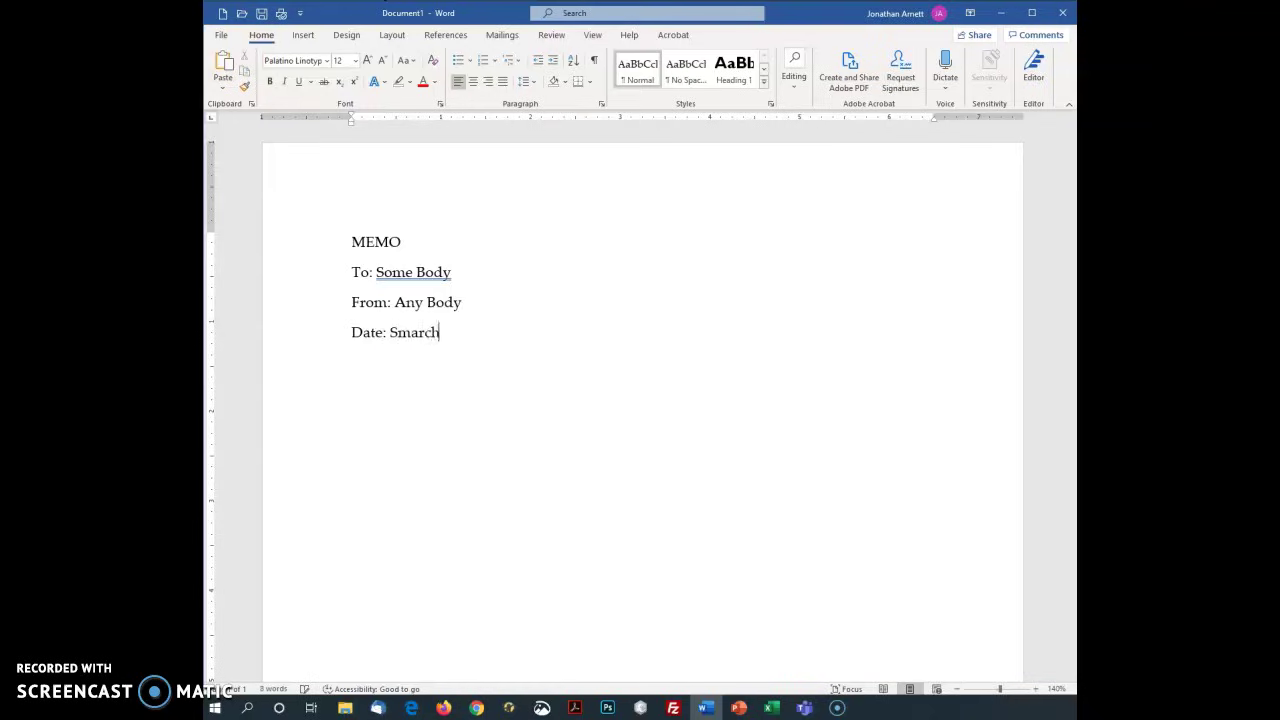
type(" 13, 205")
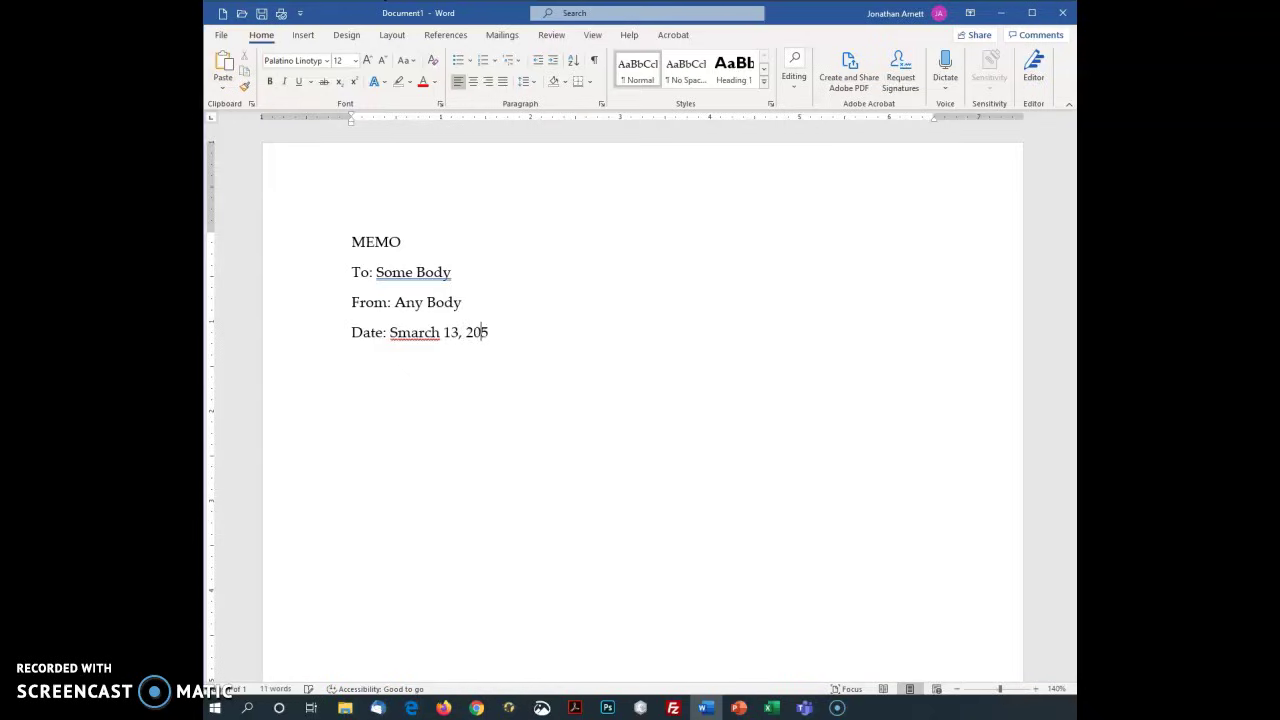
type("0")
key("Return")
type("Re: the thing you ")
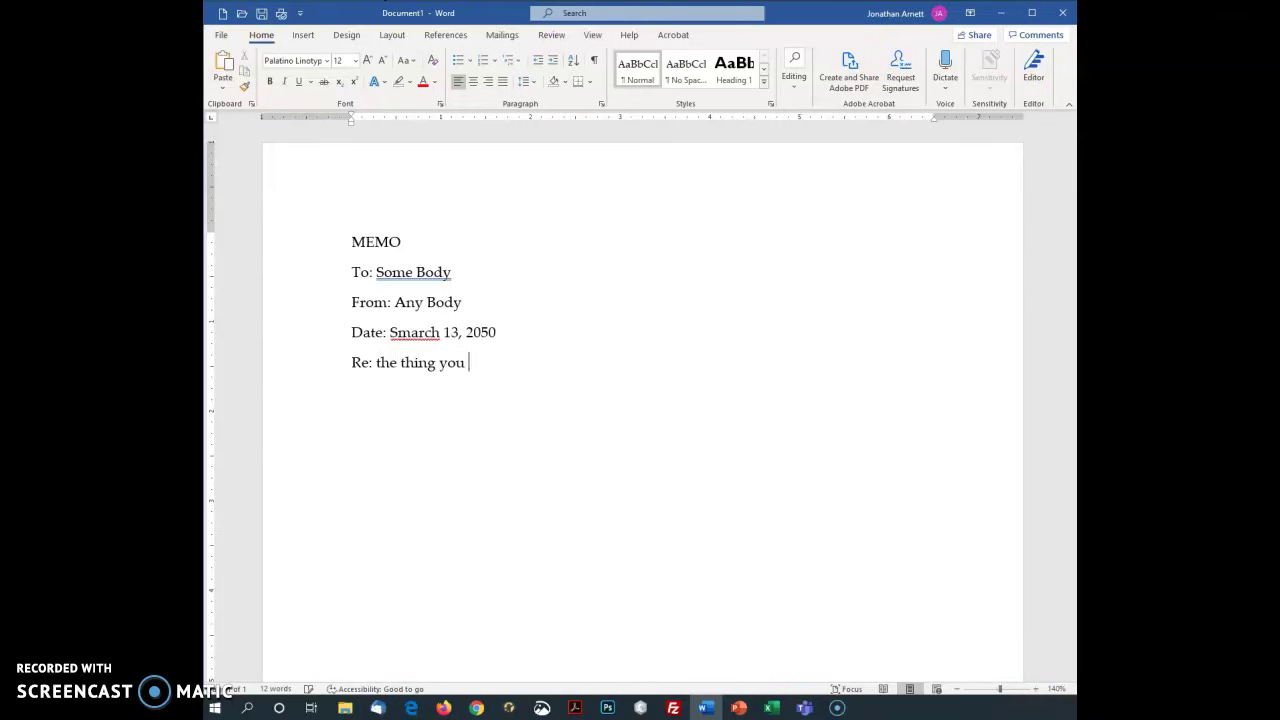
type("wanted me to do")
Insert a full-width horizontal line beneath the Re line by converting a row of underscores
type("__________")
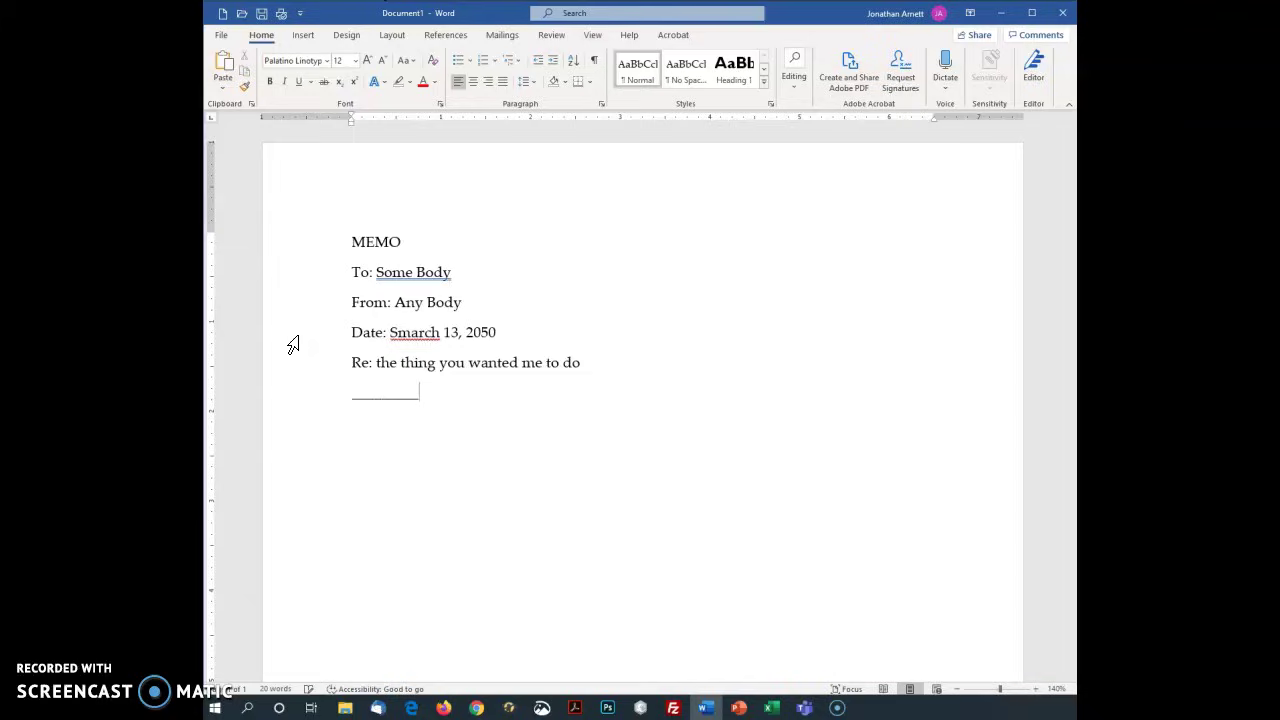
key("Return")
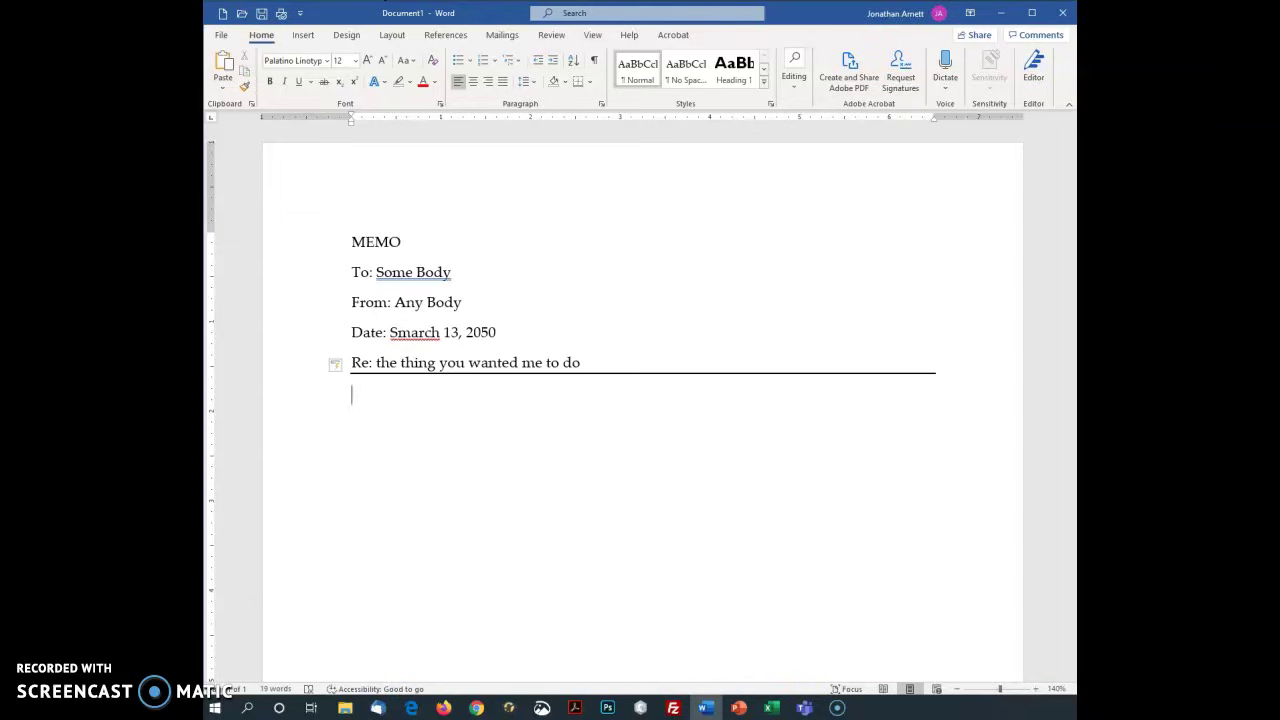
left_click(352, 362)
key("Return")
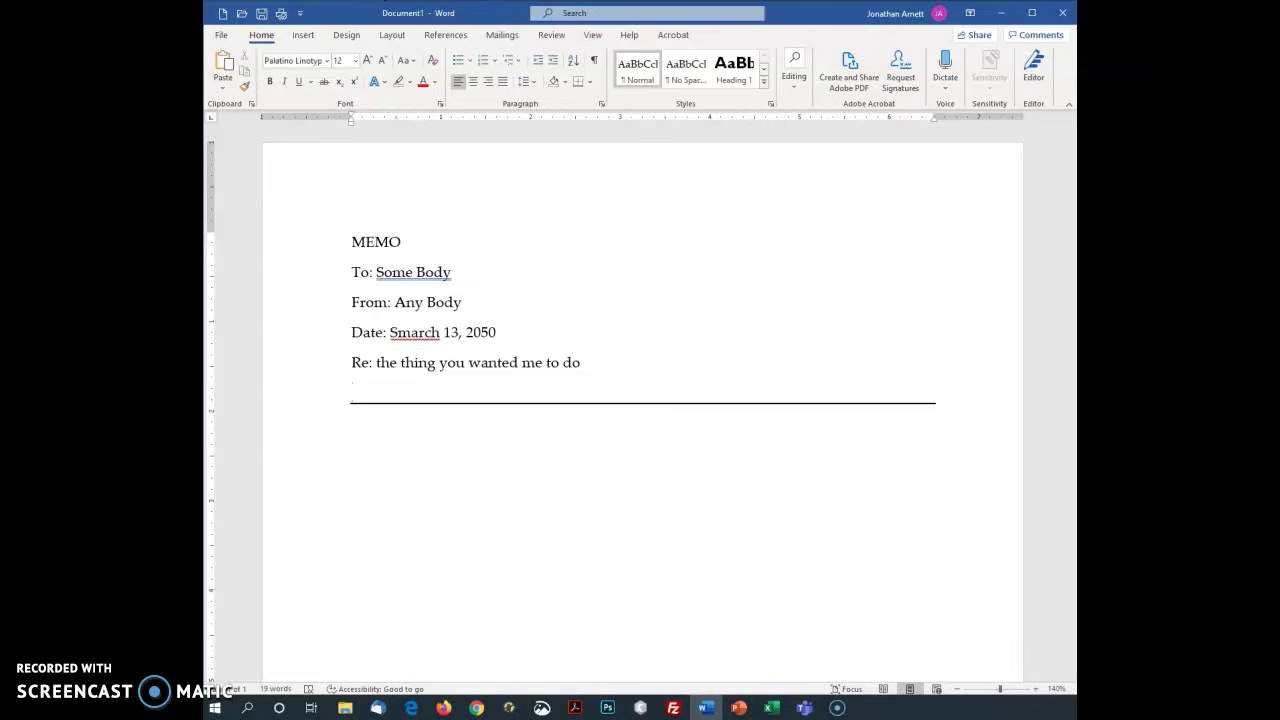
key("BackSpace")
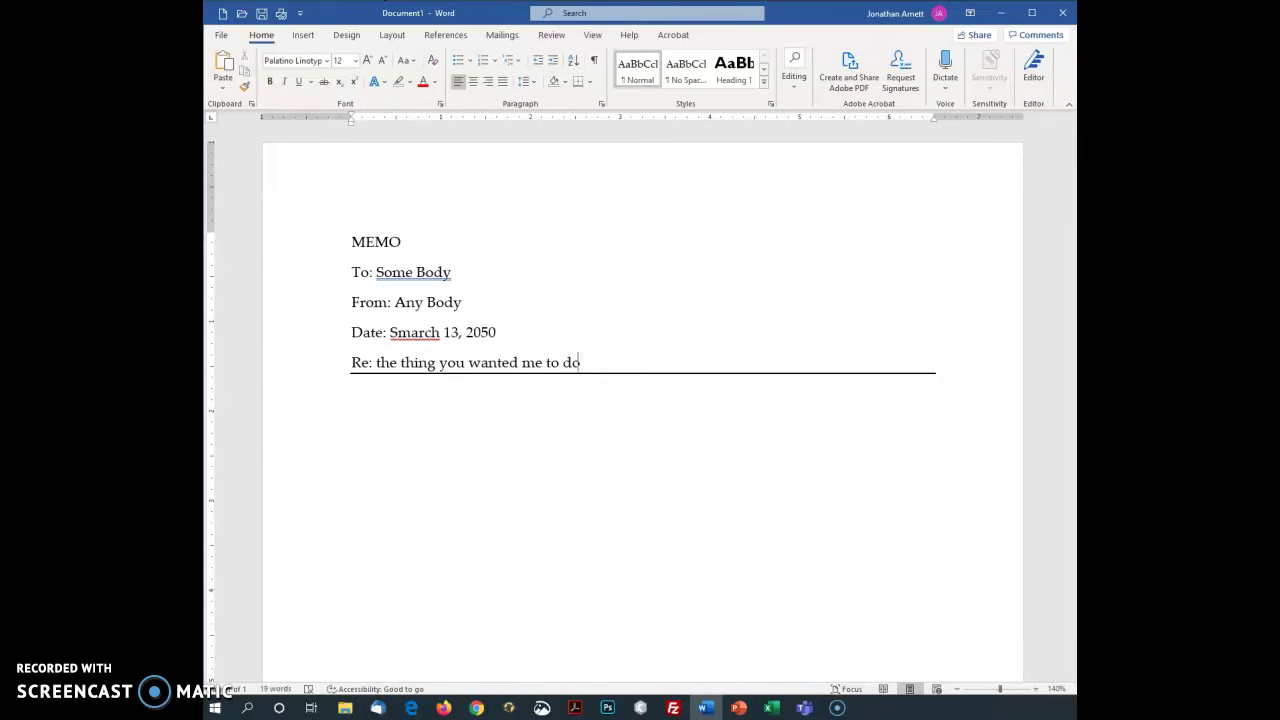
Add one blank line between the Re line and the horizontal line, and another beneath the horizontal line
key("shift+Down")
key("Up")
key("Down")
key("Return")
key("Down")
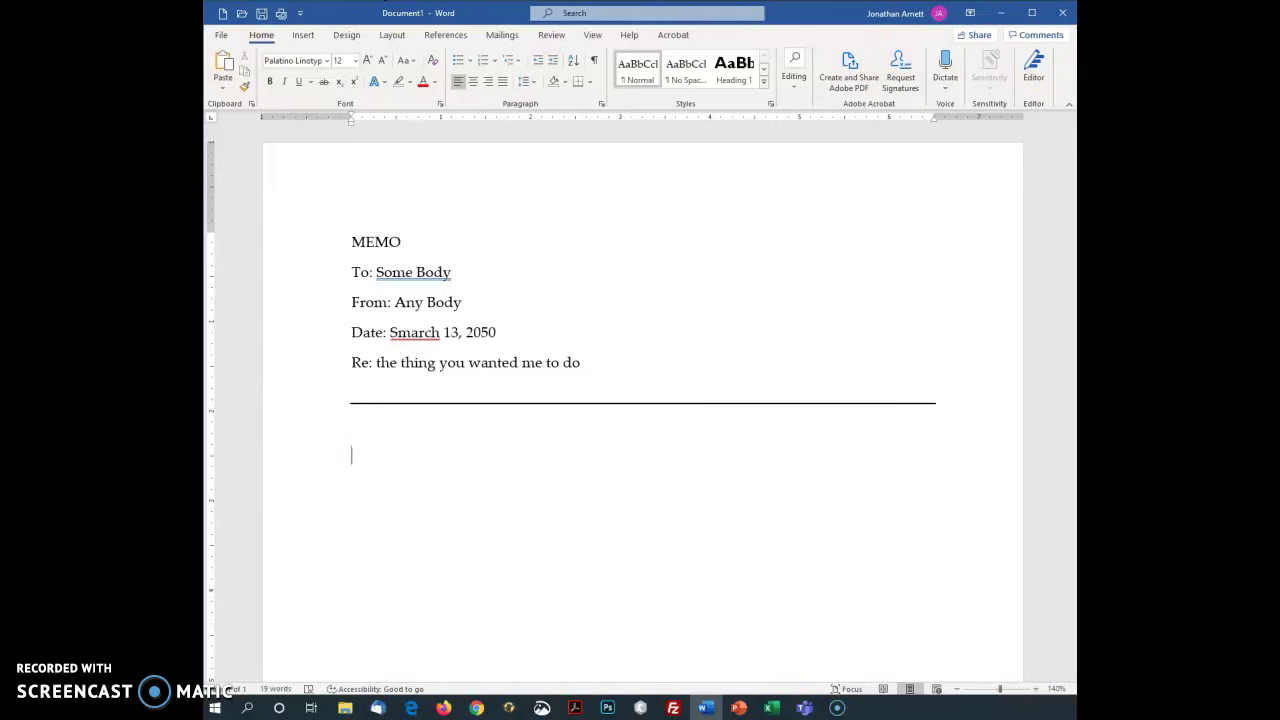
Begin the body below the horizontal line with "This is a one-sentence purpose/topic statement"
type("This is a")
type(" sente")
key("BackSpace")
key("BackSpace")
key("BackSpace")
key("BackSpace")
key("BackSpace")
type("one-sentence")
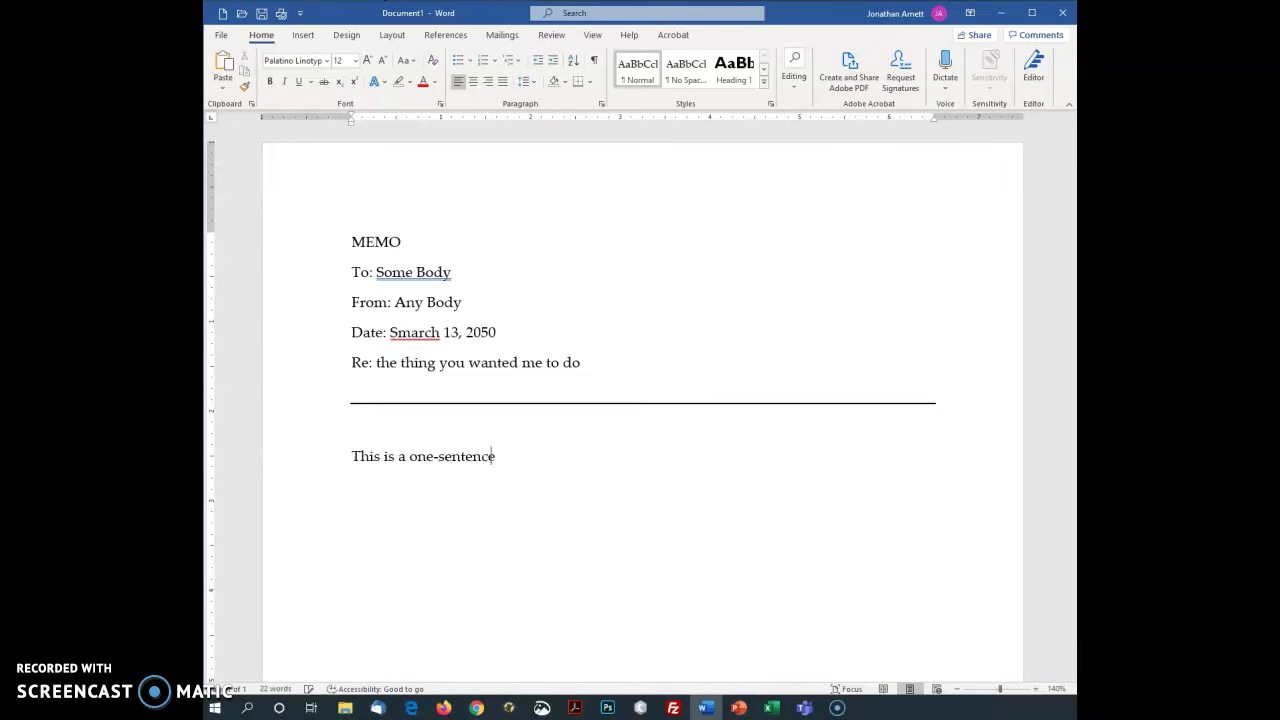
type(" purp")
key("BackSpace")
type("rpose/topic statement")
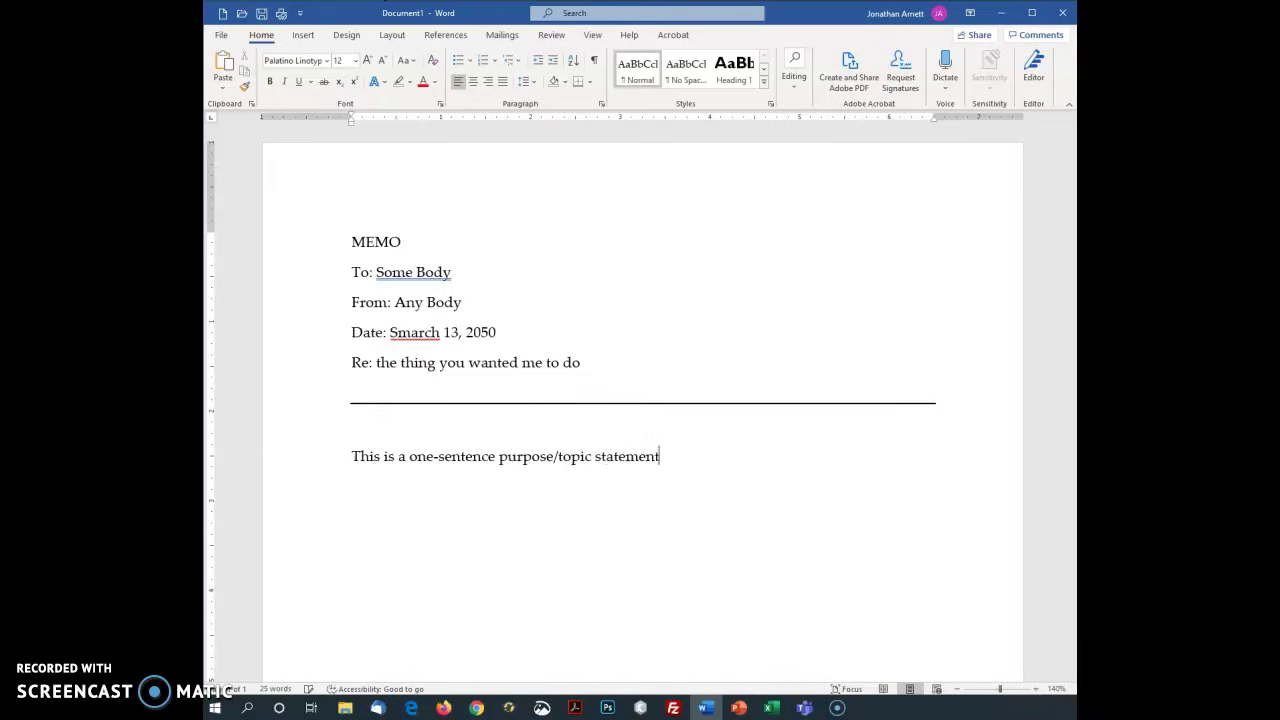
Complete the opening sentence with "that tells a reader what the memo is about and why s/he should read it."
type(" that tells a reader what ")
type("the memo")
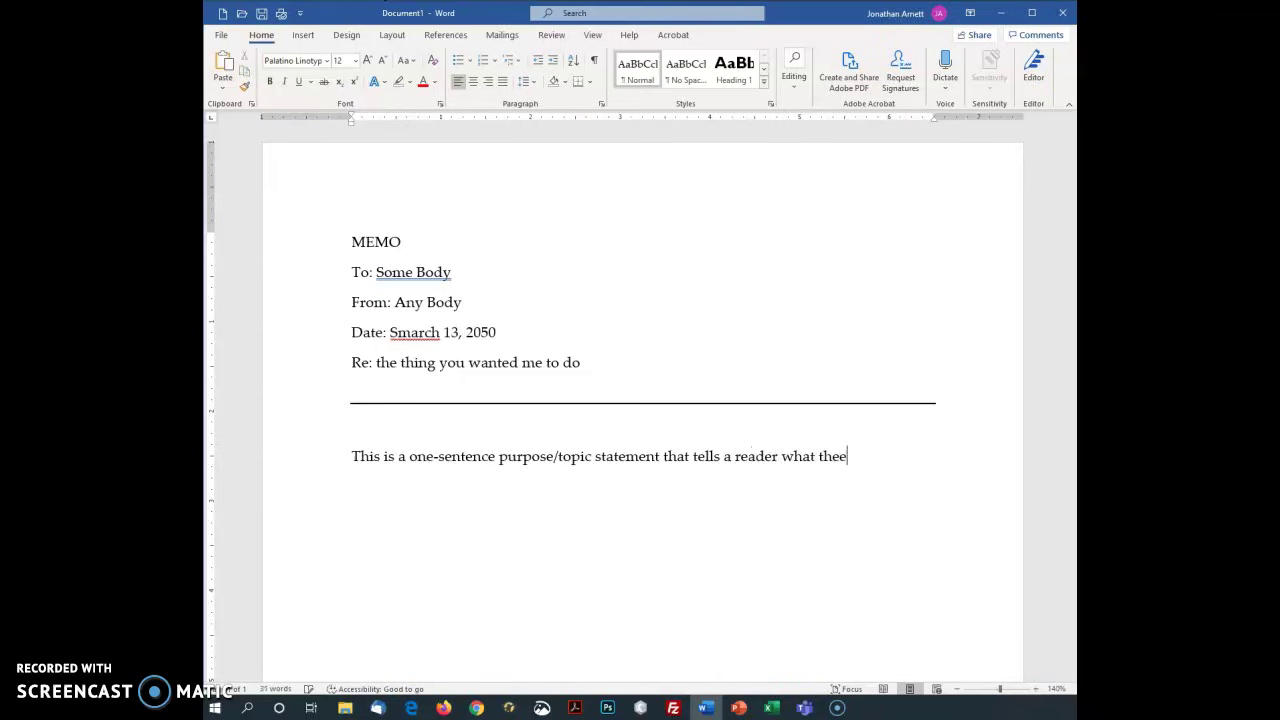
type(" is about and why ")
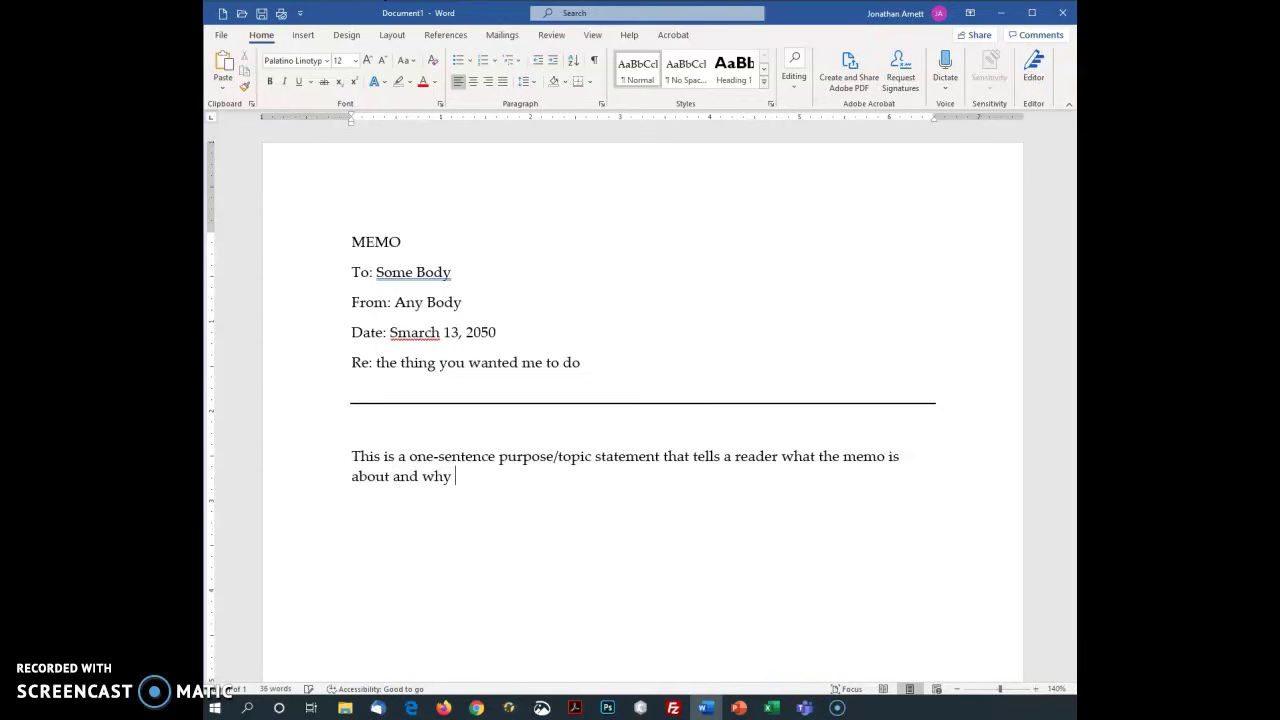
type("s/he should readi")
key("BackSpace")
type("it.")
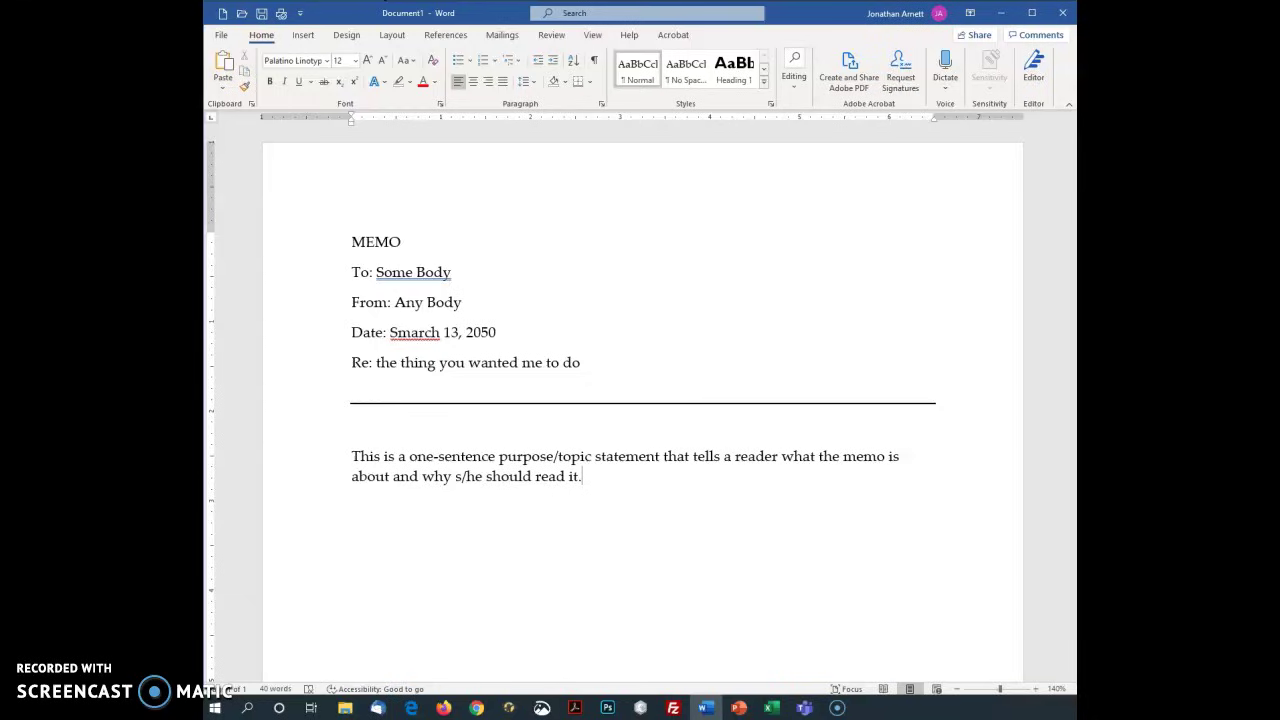
Generate filler paragraphs below the purpose statement with the formula =lorem(5,7)
key("Return")
type("=lorem(5,7)")
key("Return")
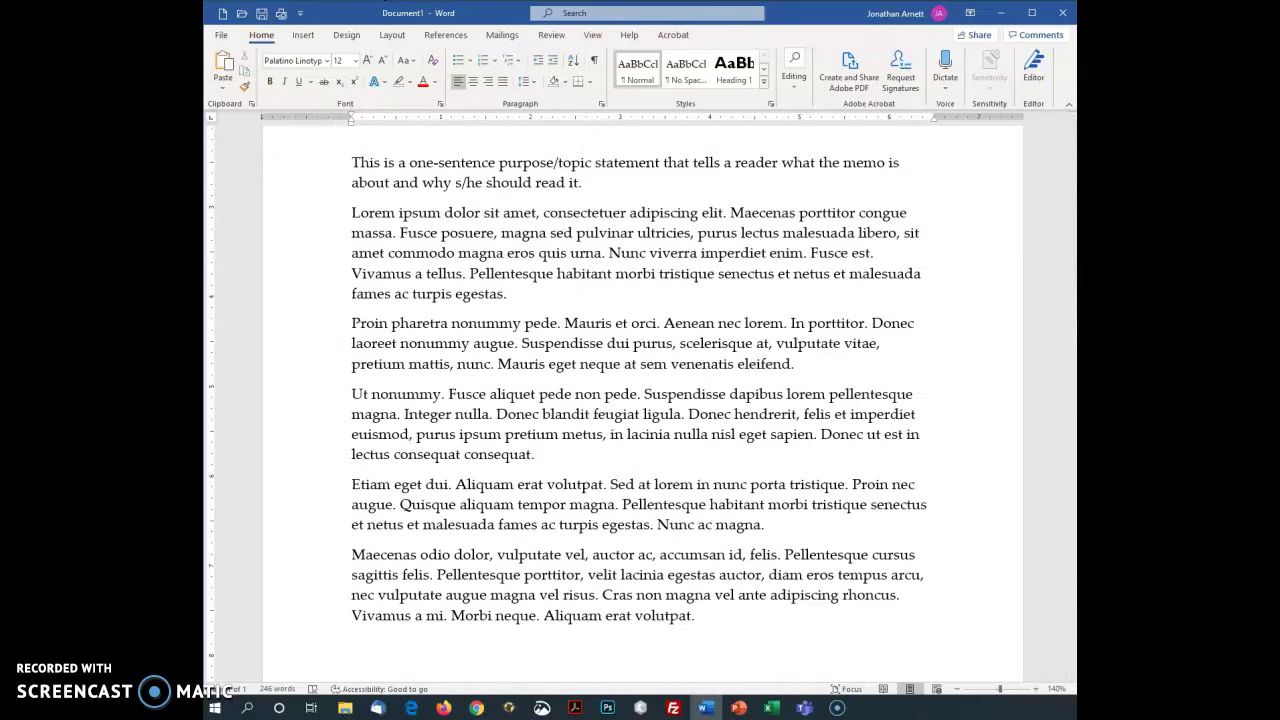
Close the memo with the initials "/ja" below the last filler paragraph and review the whole page
type("/ja")
key("BackSpace")
key("BackSpace")
type("ja")
scroll(436, 437, "down", 3, "ctrl")
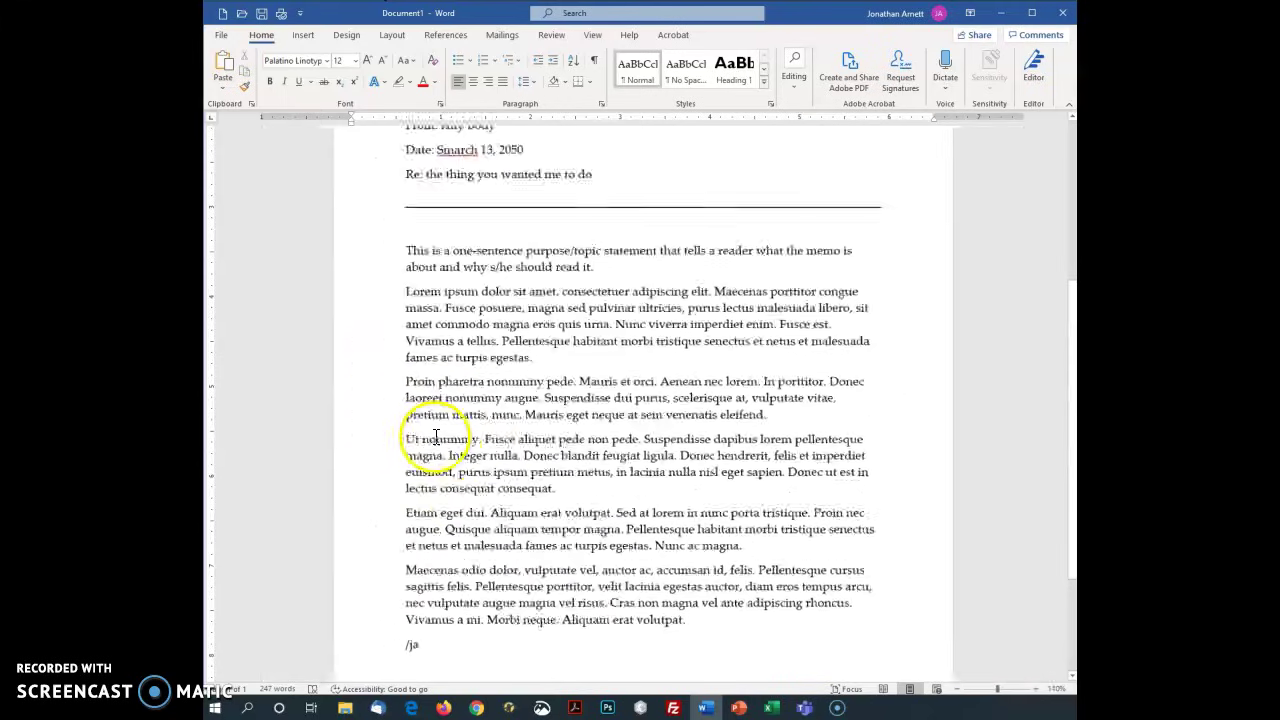
scroll(436, 437, "down", 2, "ctrl")
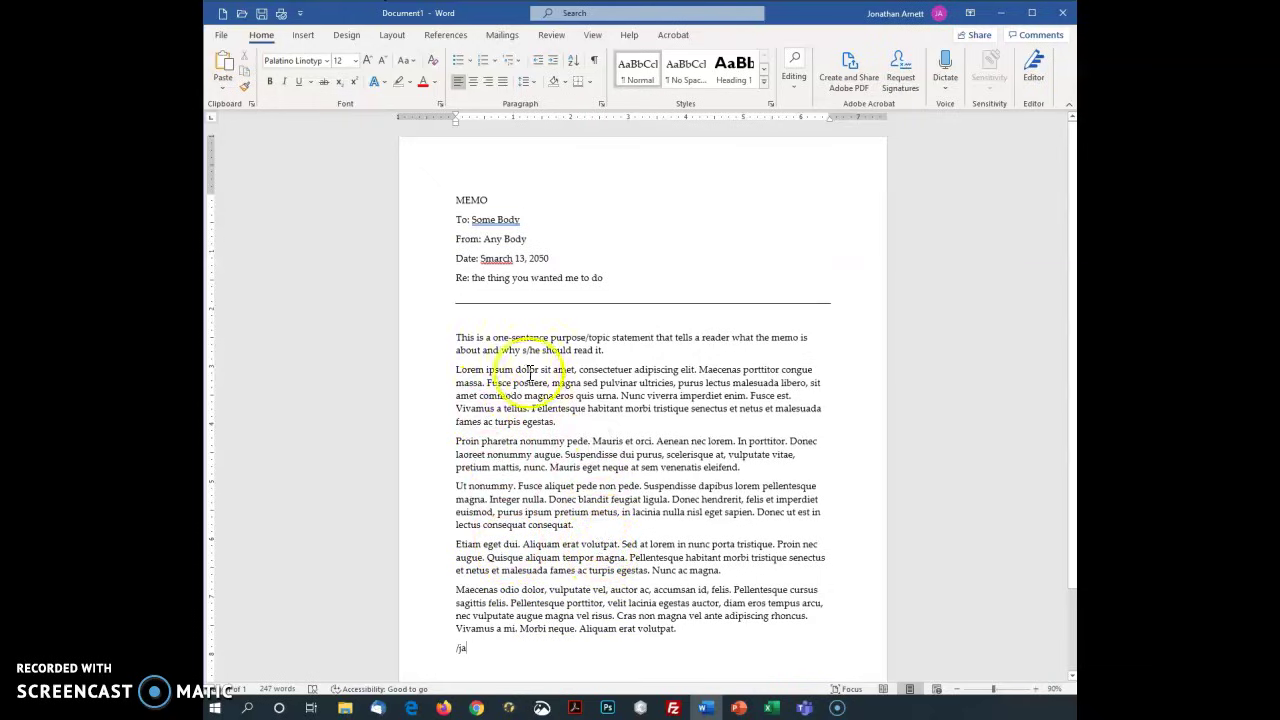
Format the MEMO title in bold Gill Sans MT
scroll(481, 248, "up", 5, "ctrl")
scroll(500, 300, "up", 5)
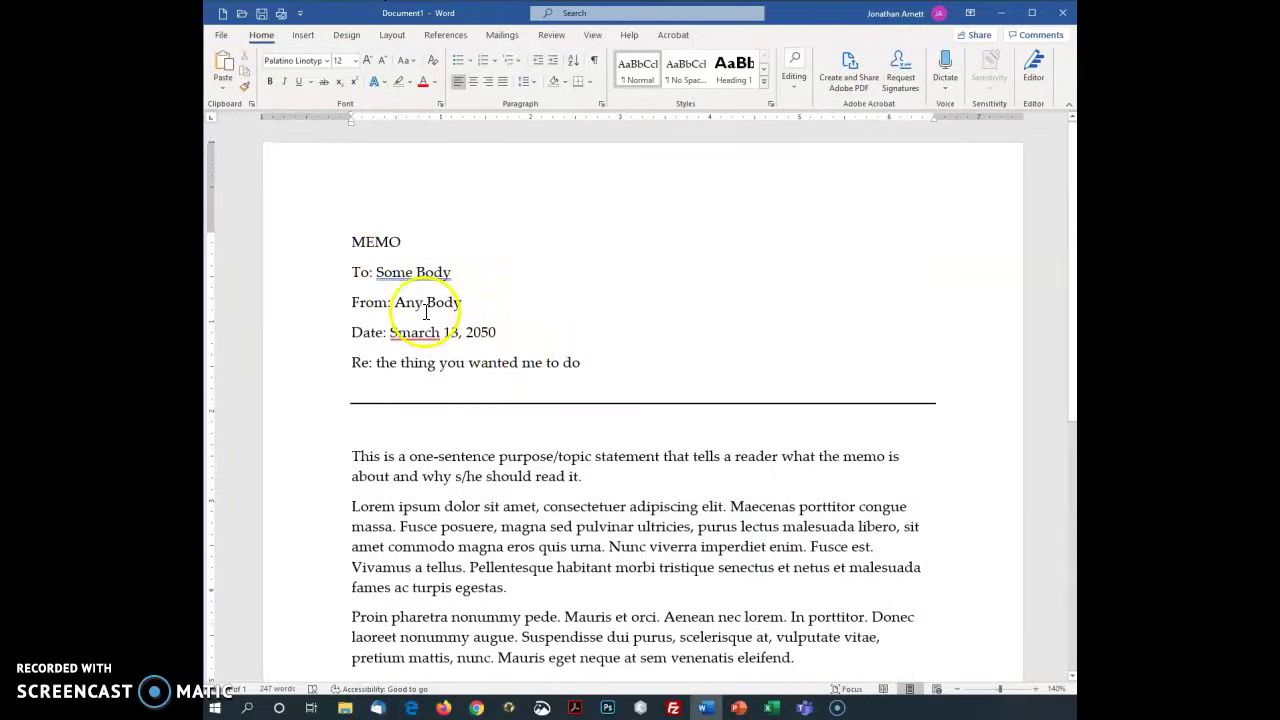
left_click(272, 248)
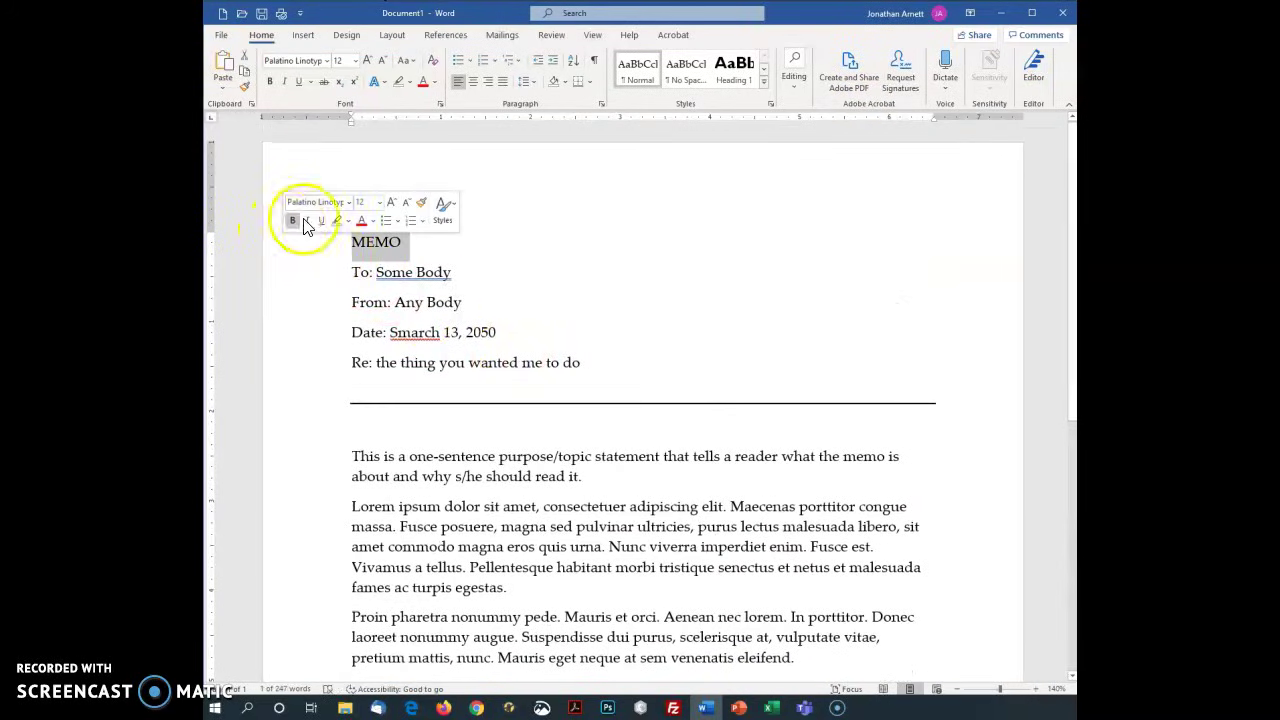
left_click(347, 203)
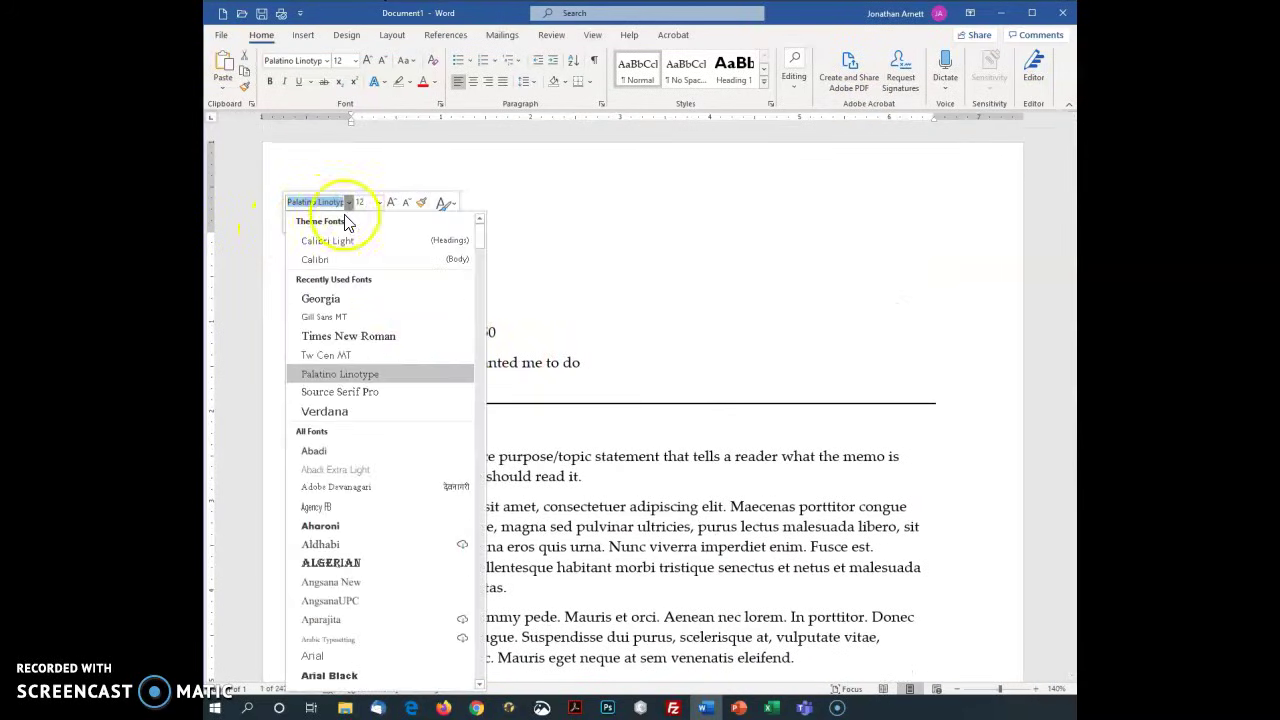
left_click(326, 317)
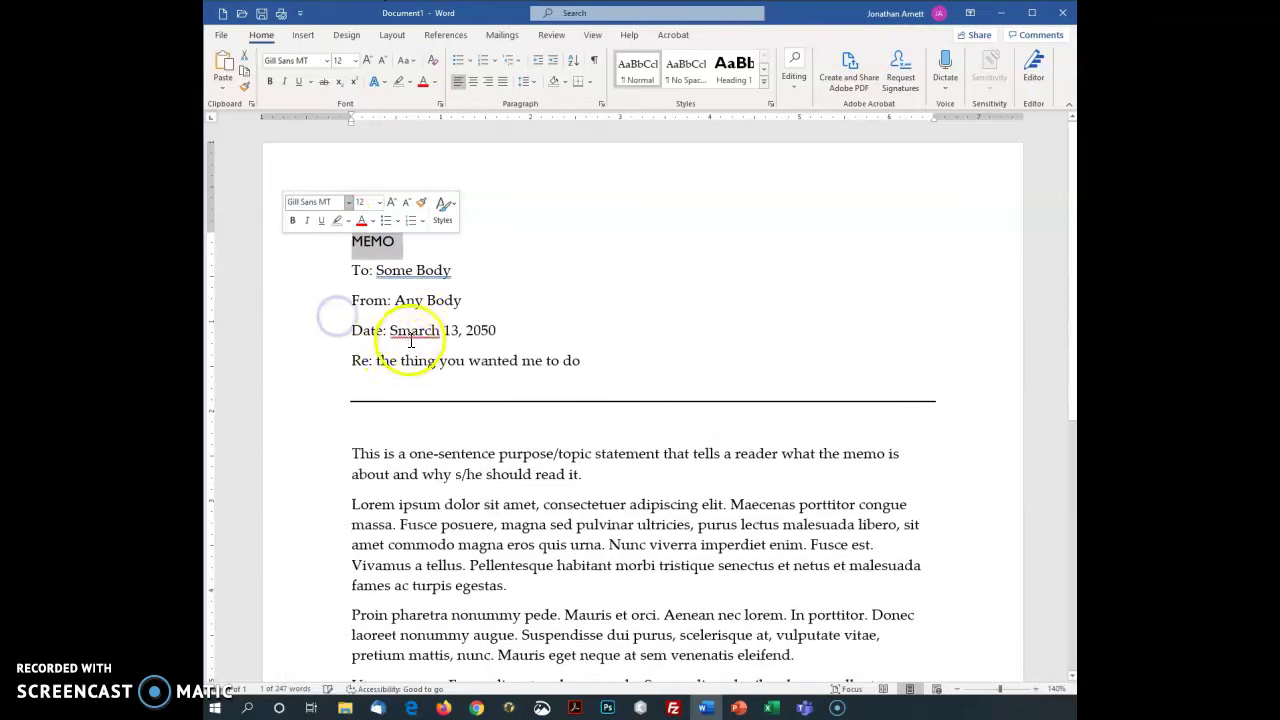
left_click(292, 220)
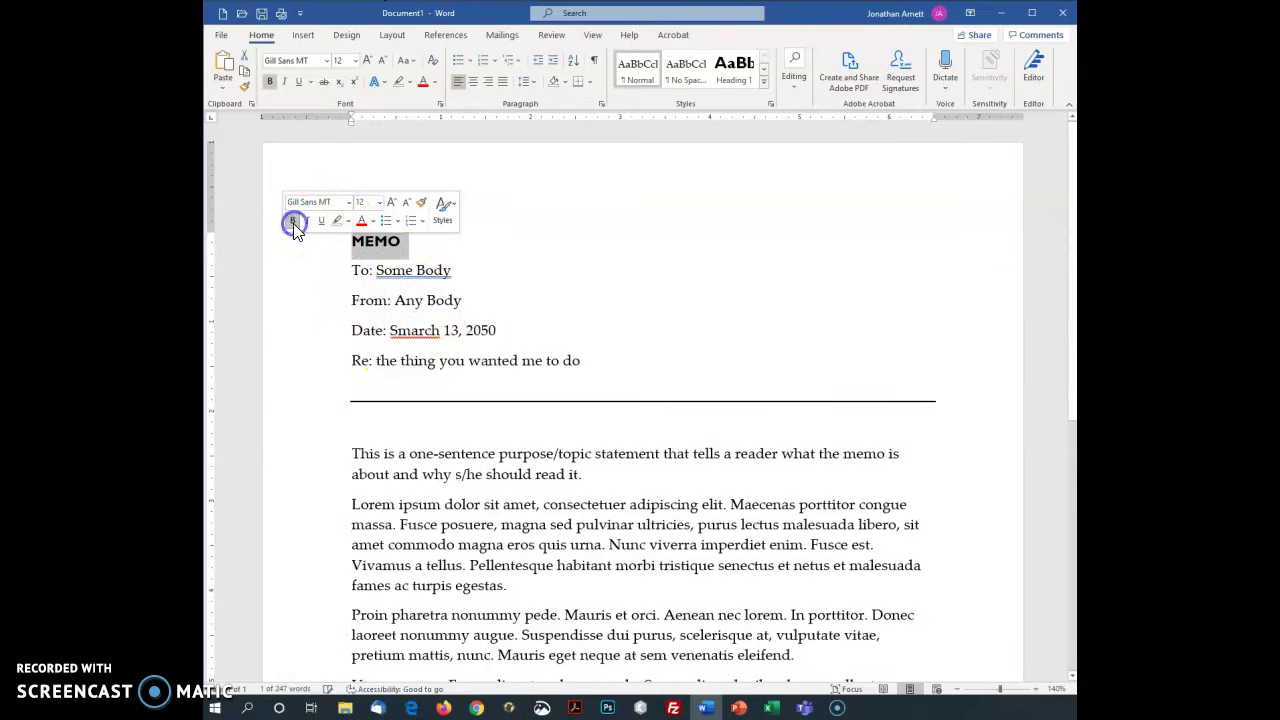
Enlarge the MEMO title to 48 points
left_click(390, 203)
left_click(390, 203)
left_click(390, 203)
left_click(390, 203)
left_click(406, 203)
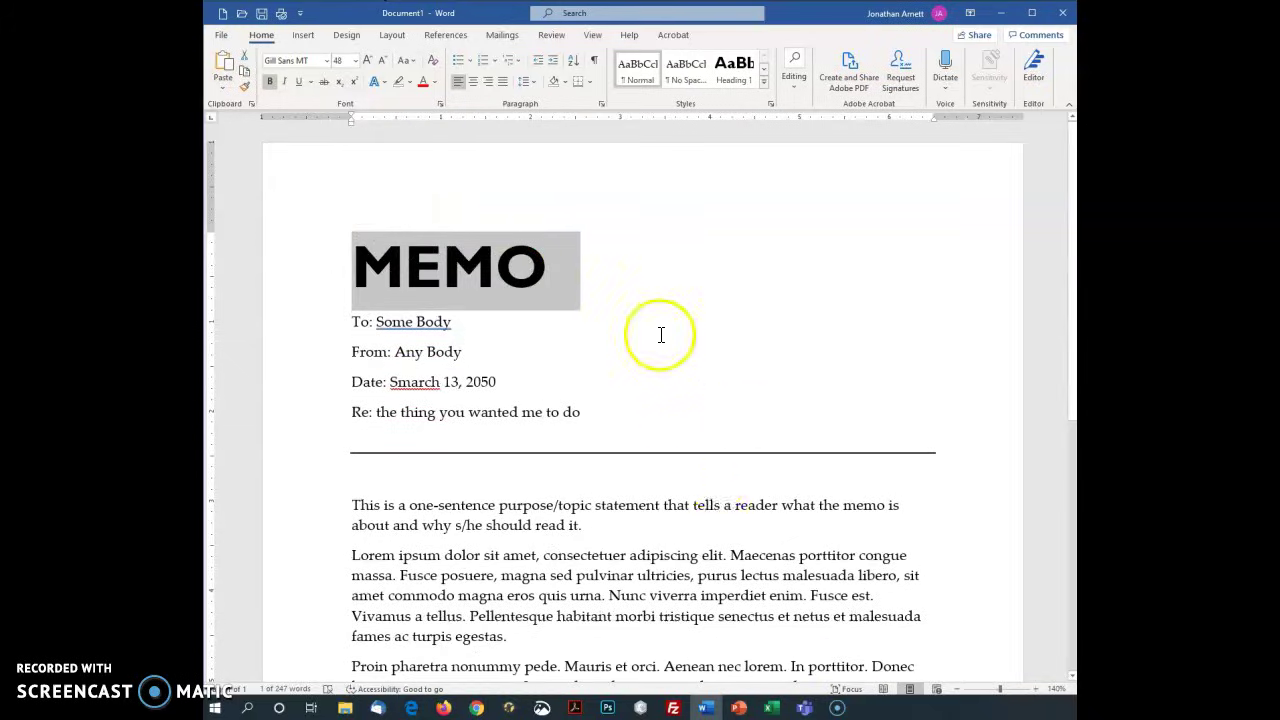
left_click(620, 298)
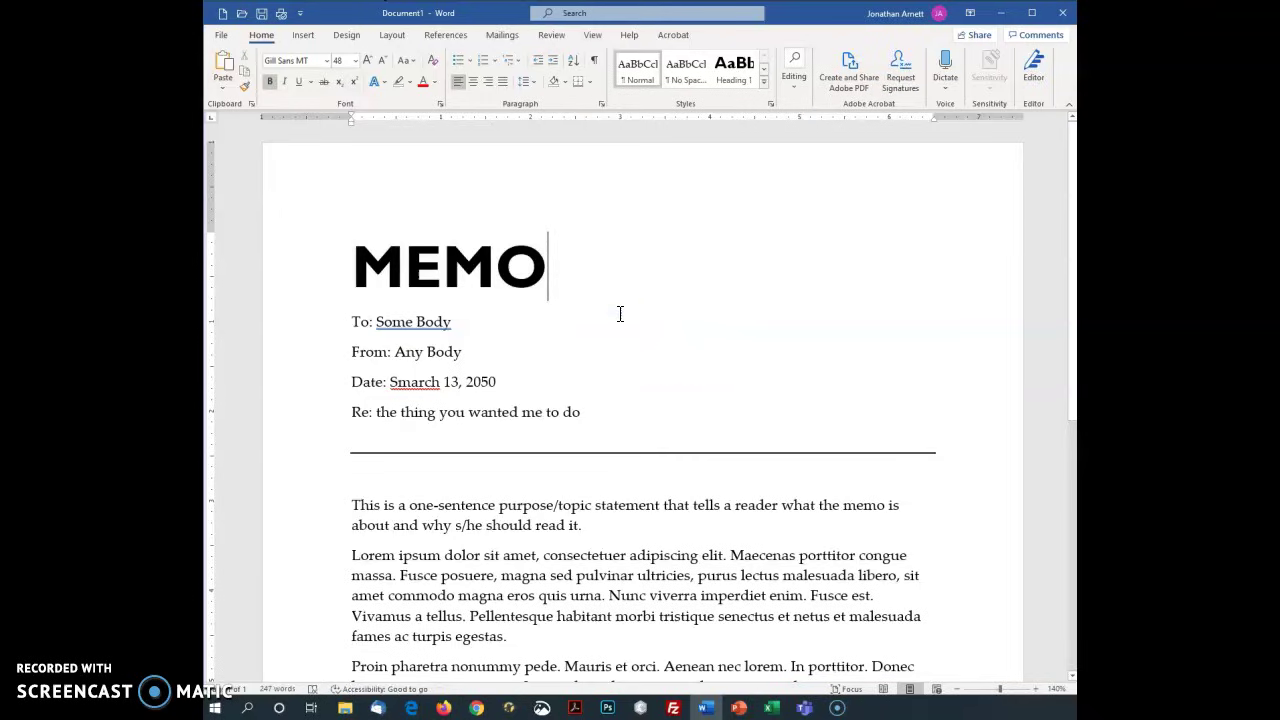
left_click(603, 314)
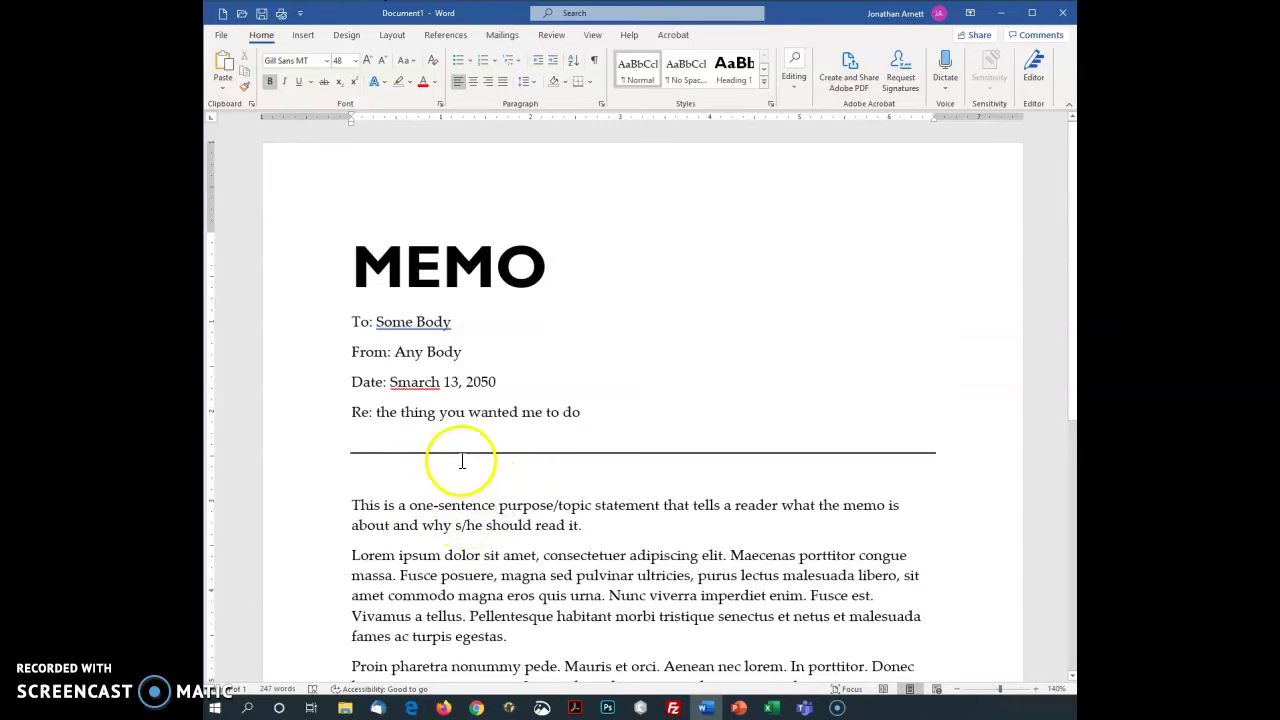
scroll(489, 434, "down", 5)
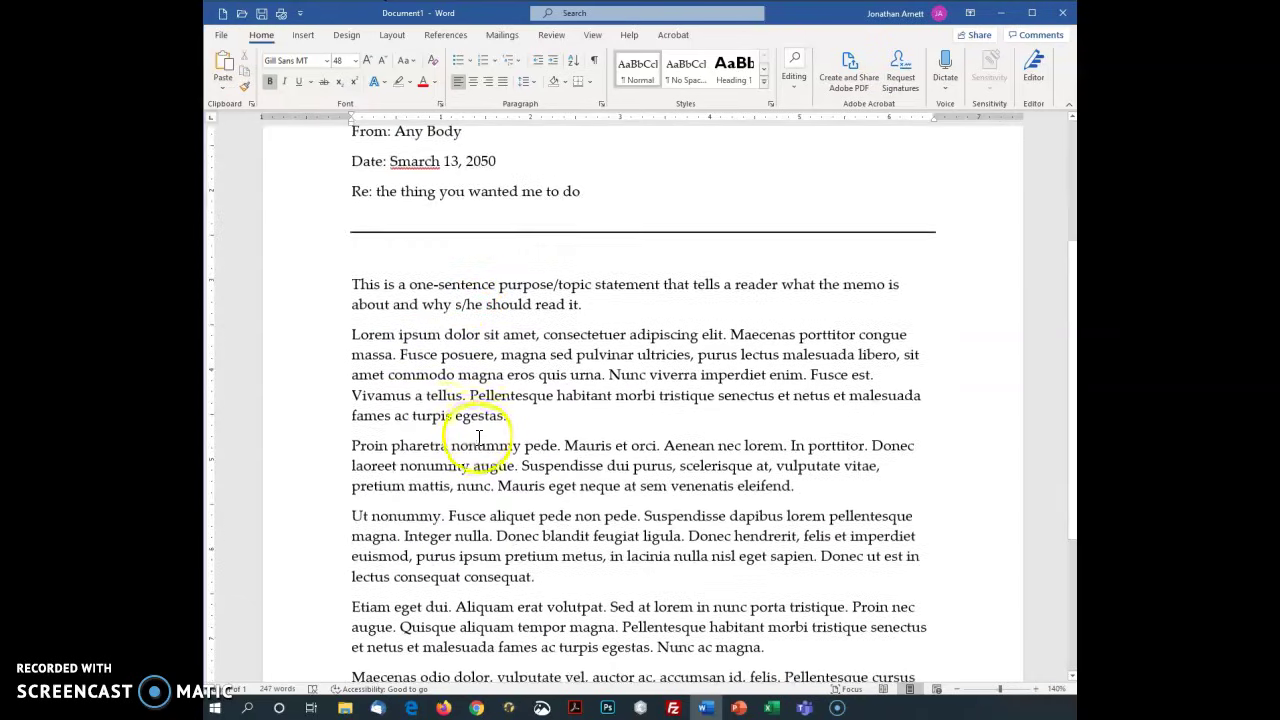
left_click(353, 284)
left_click_drag(357, 298, 413, 337)
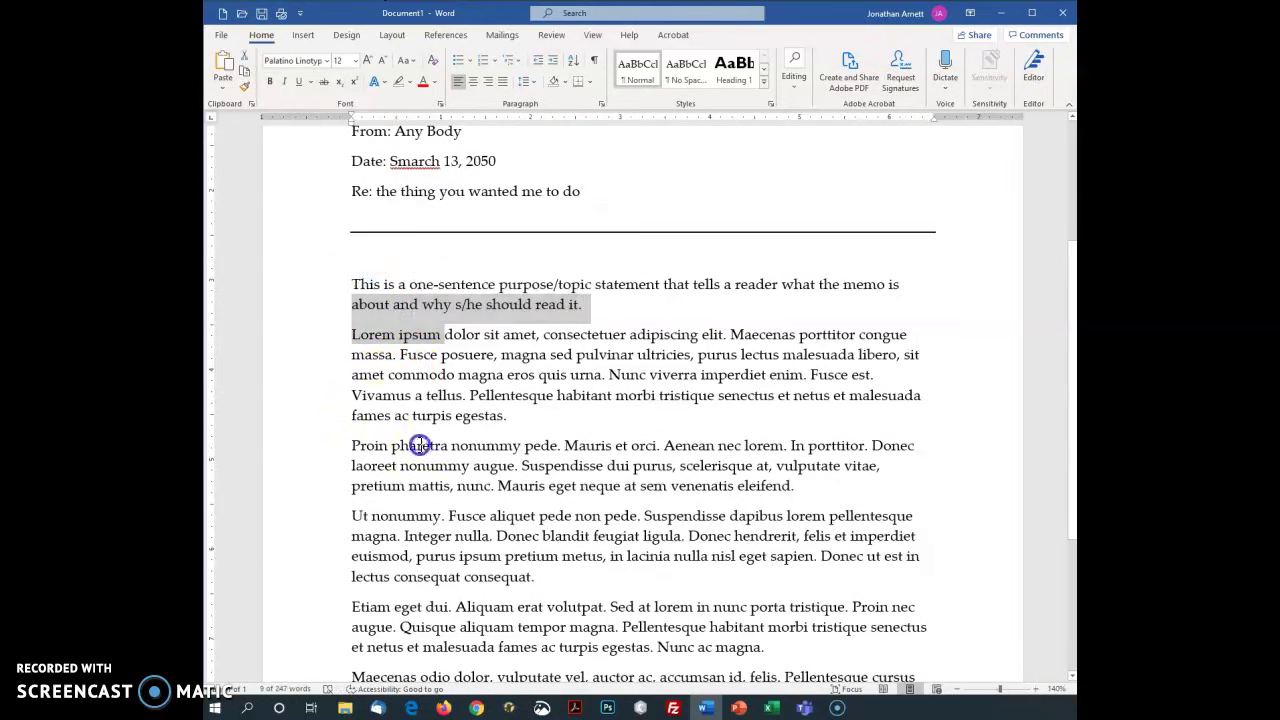
left_click_drag(425, 450, 449, 447)
left_click_drag(442, 511, 408, 486)
left_click(415, 520)
Highlight the first letter of the purpose statement and of the first four filler paragraphs together to examine their left alignment
left_click(357, 284)
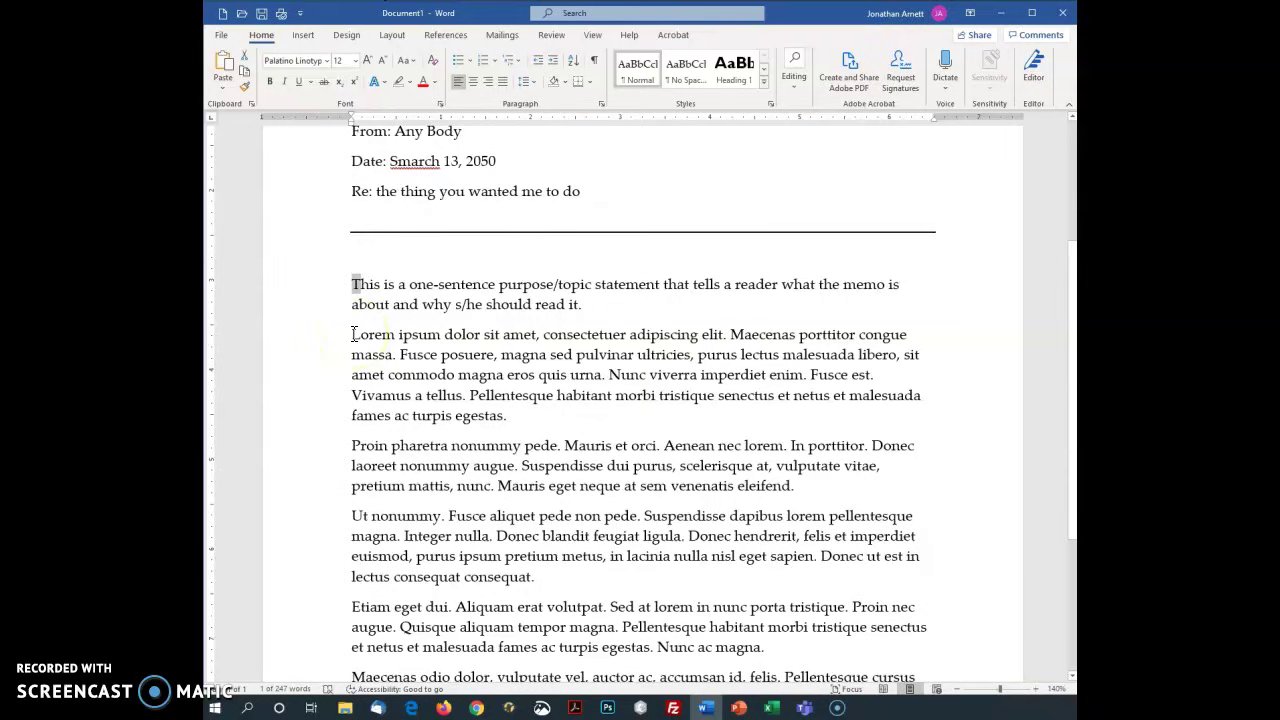
left_click_drag(353, 334, 360, 334)
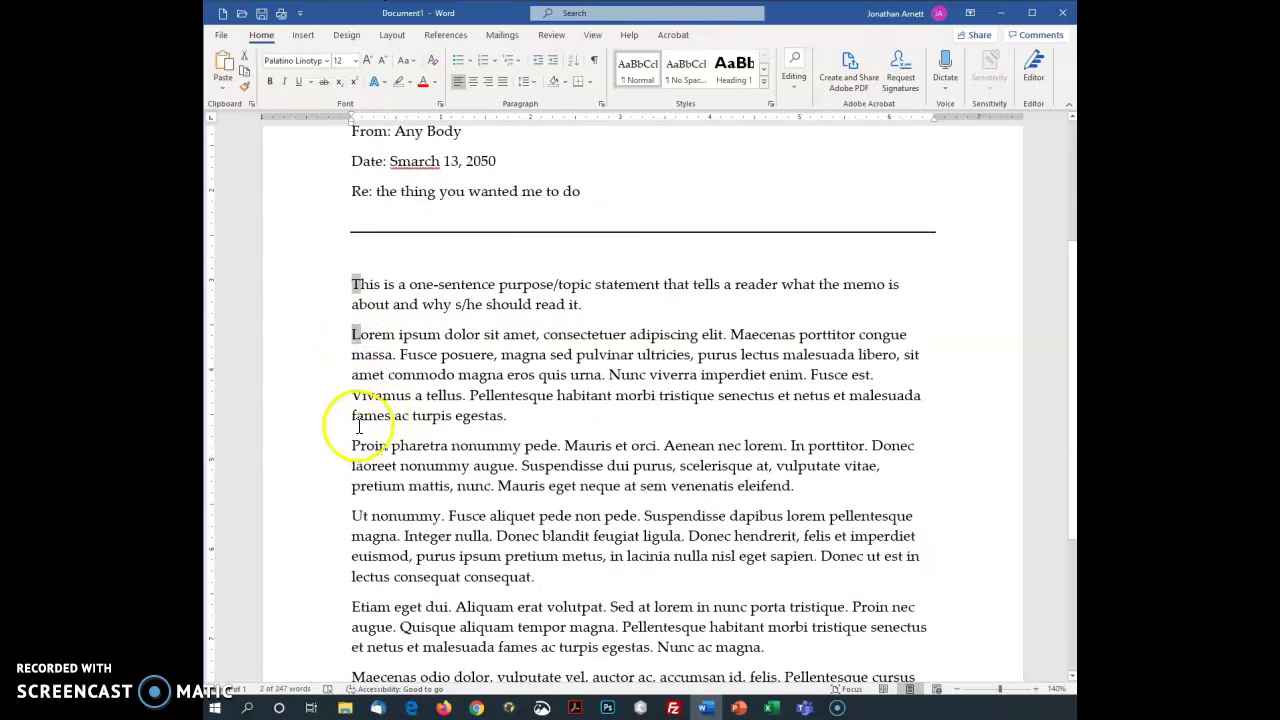
left_click_drag(351, 445, 360, 445)
left_click_drag(351, 515, 360, 515)
left_click_drag(352, 606, 360, 606)
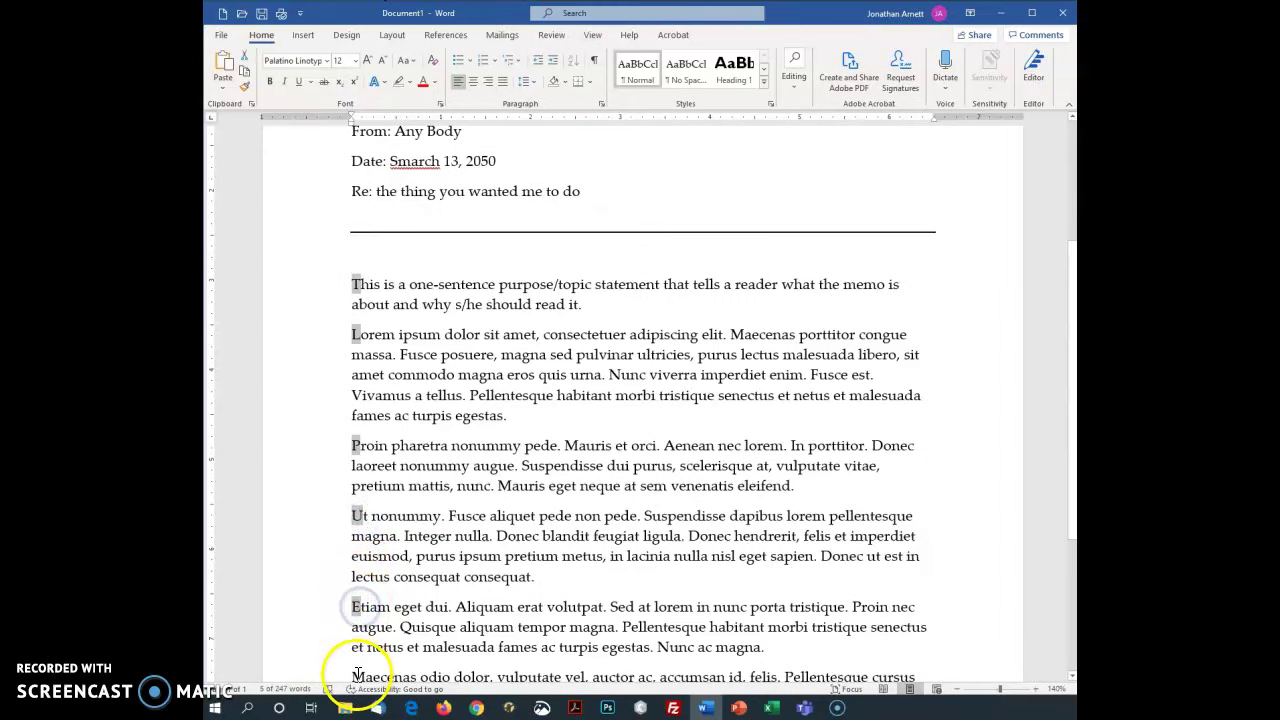
scroll(465, 595, "up", 1)
left_click(436, 438)
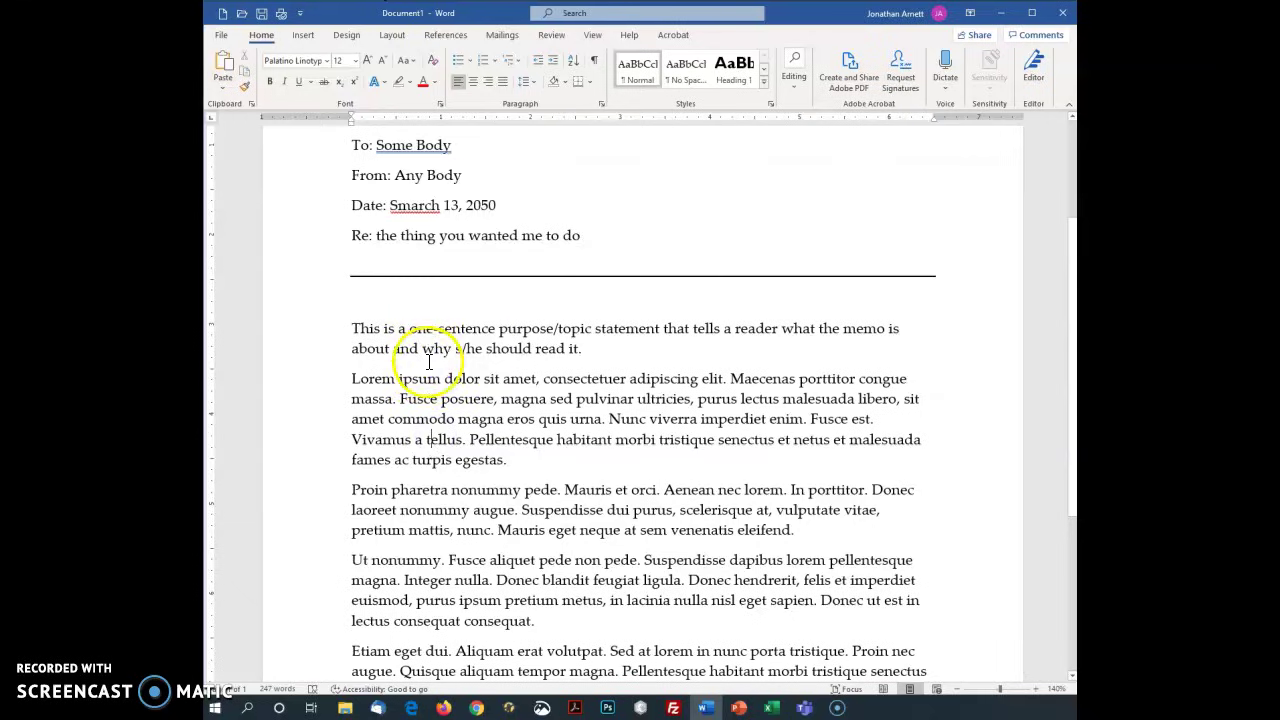
left_click_drag(372, 356, 438, 382)
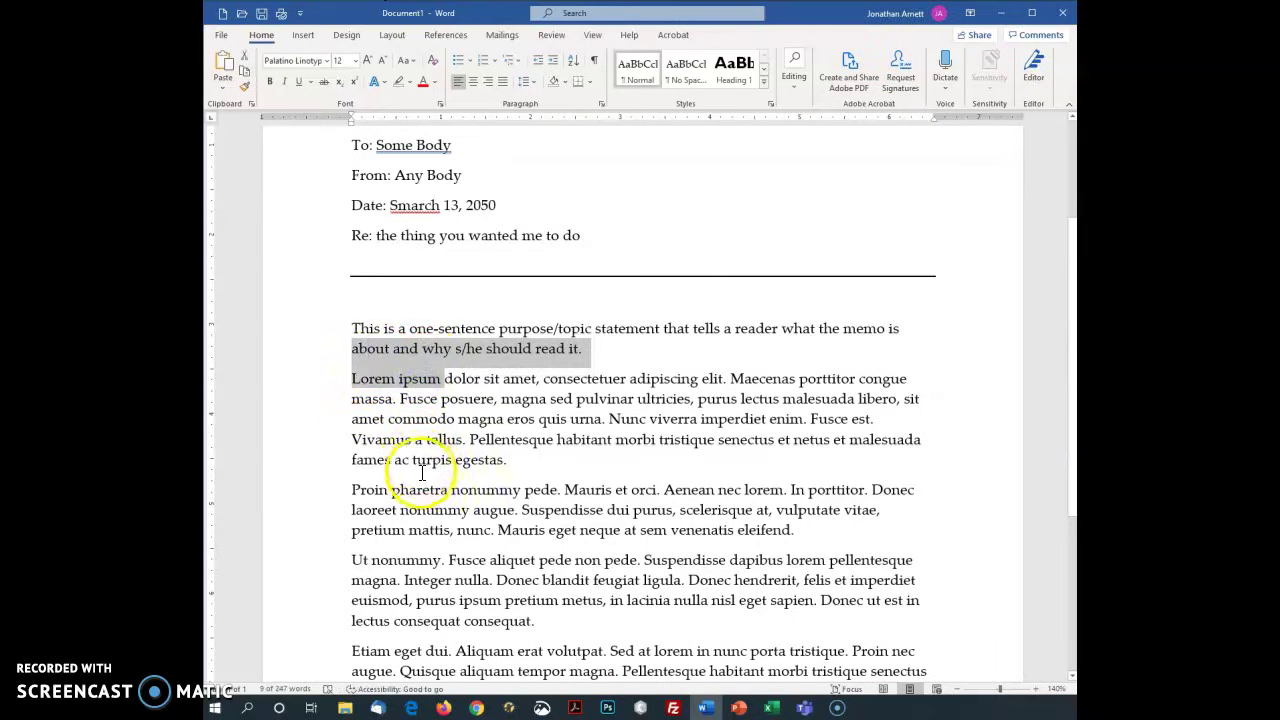
Add a left tab stop at about 0.7 inches to the To, From, Date and Re lines
left_click(449, 414)
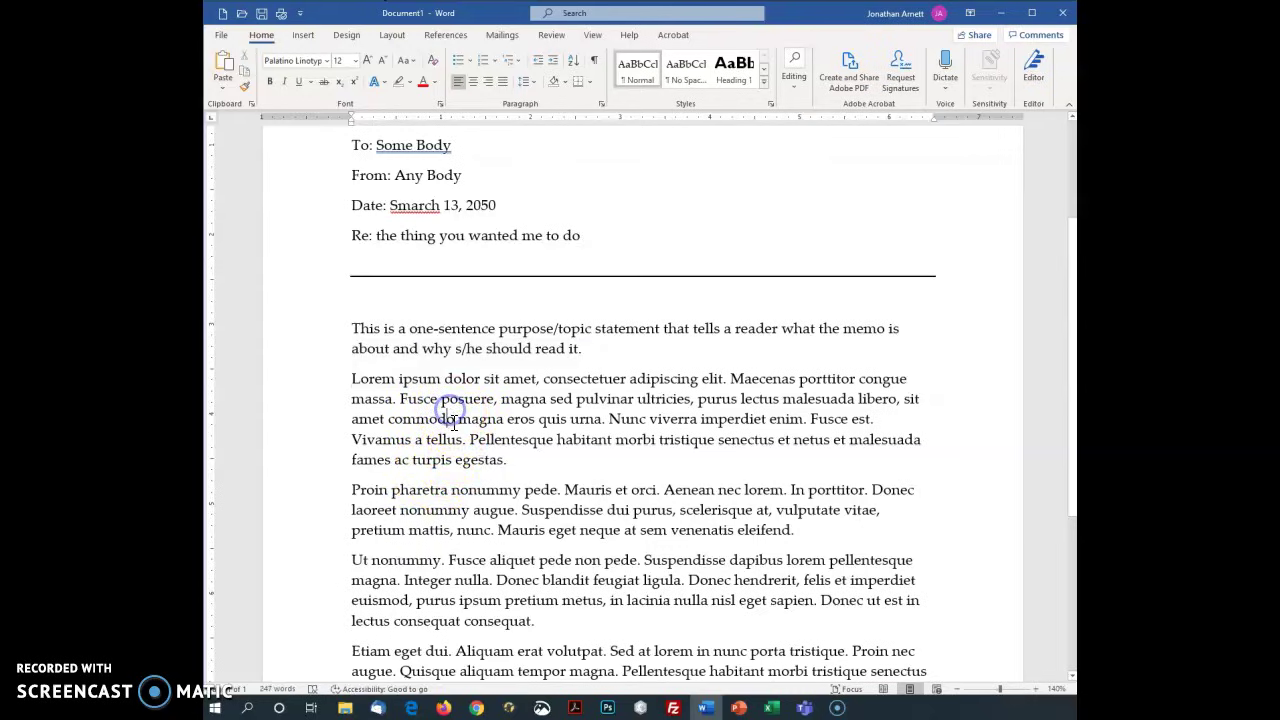
scroll(453, 440, "up", 3)
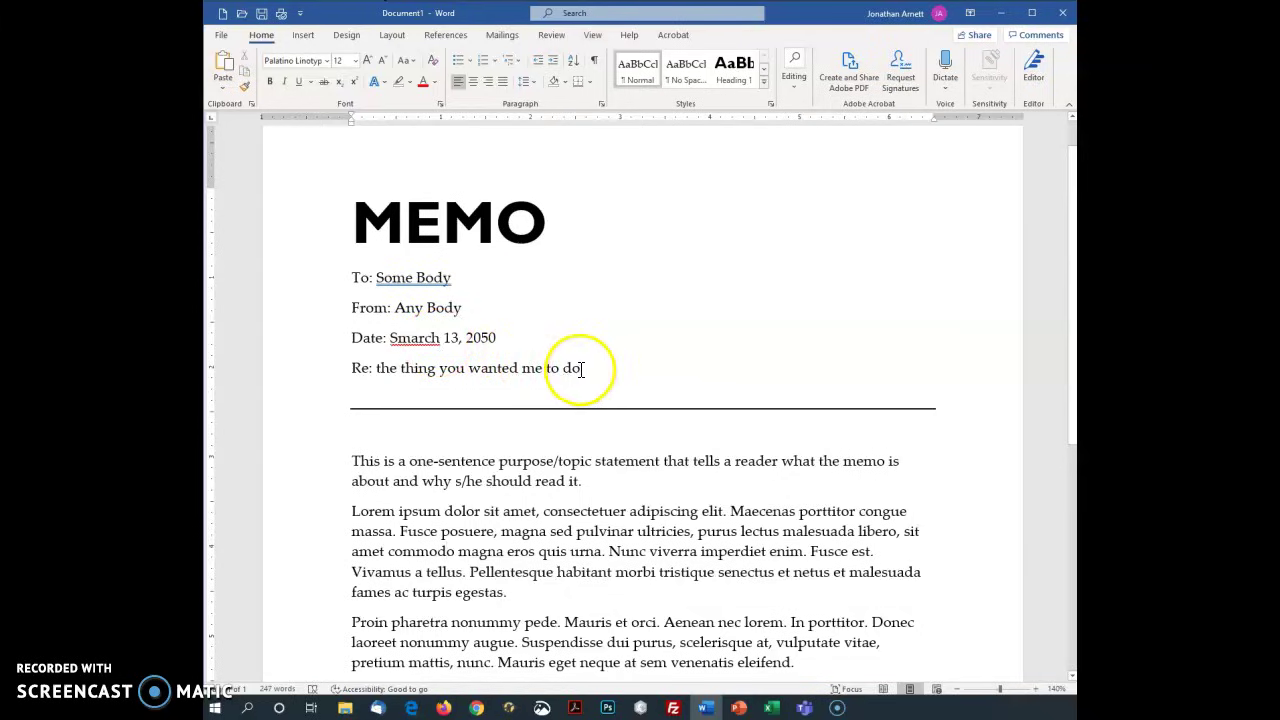
left_click_drag(586, 368, 346, 286)
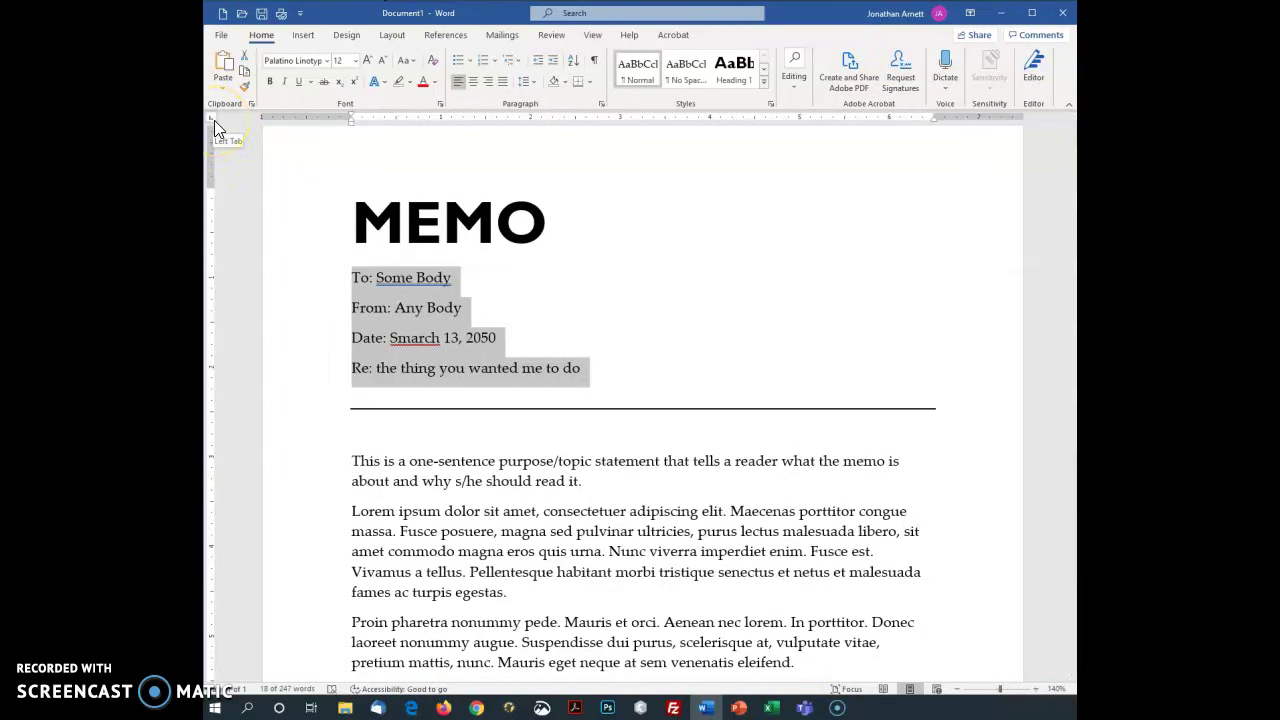
left_click(412, 120)
mouse_move(412, 120)
left_mouse_down()
mouse_move(429, 120)
mouse_move(374, 140)
mouse_move(396, 310)
mouse_move(420, 163)
mouse_move(409, 123)
left_mouse_up()
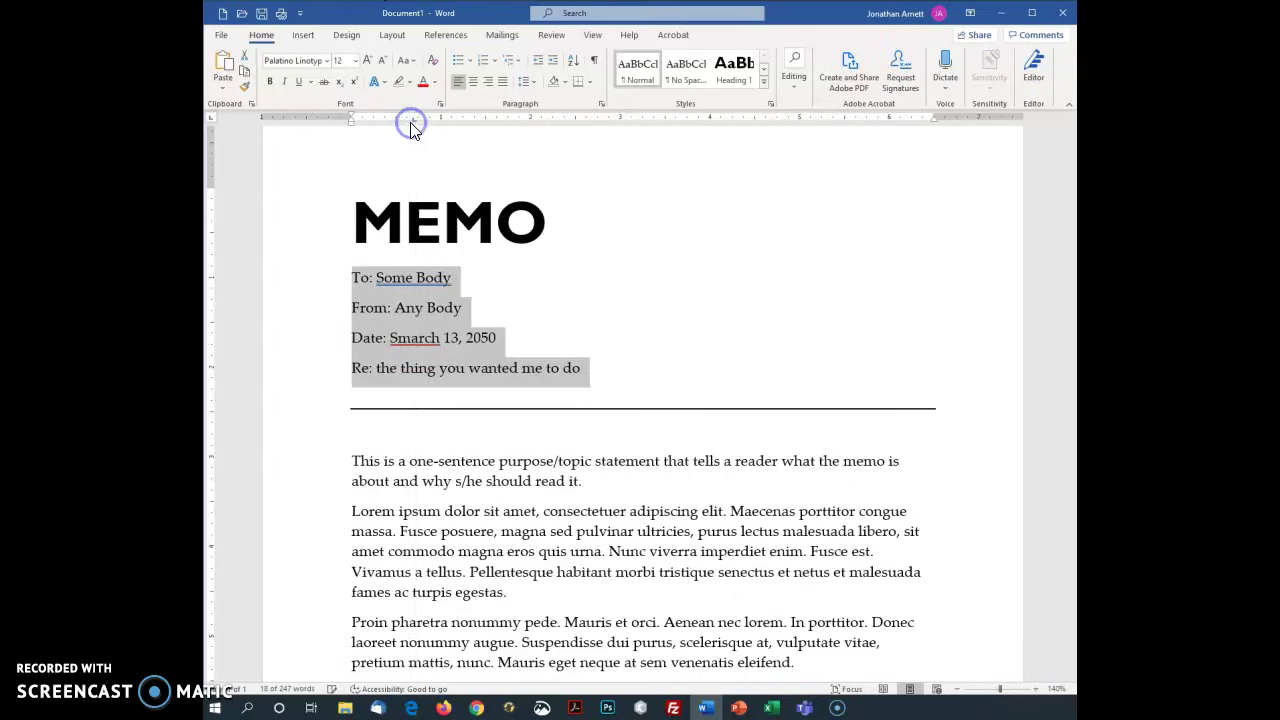
Add a right tab stop at about 0.55 inches to the same four header lines, just before their left tab stop
left_click(212, 120)
left_click(212, 120)
left_click(227, 128)
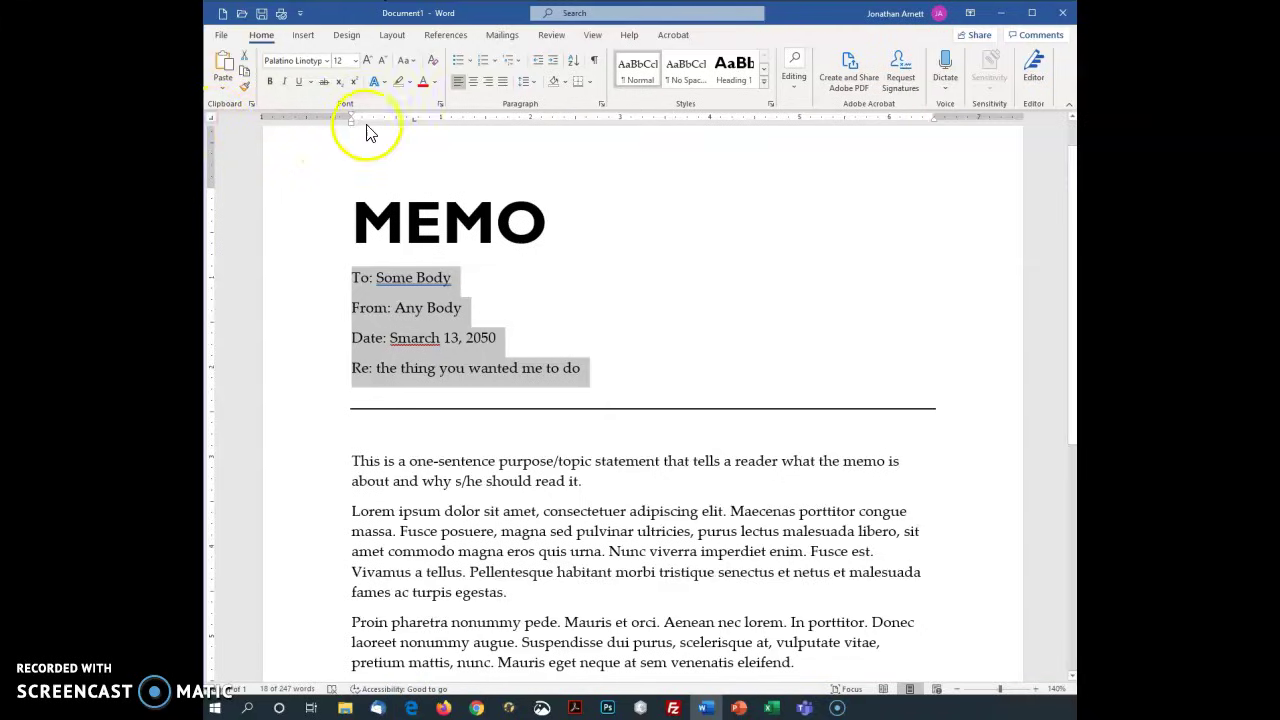
left_click(400, 121)
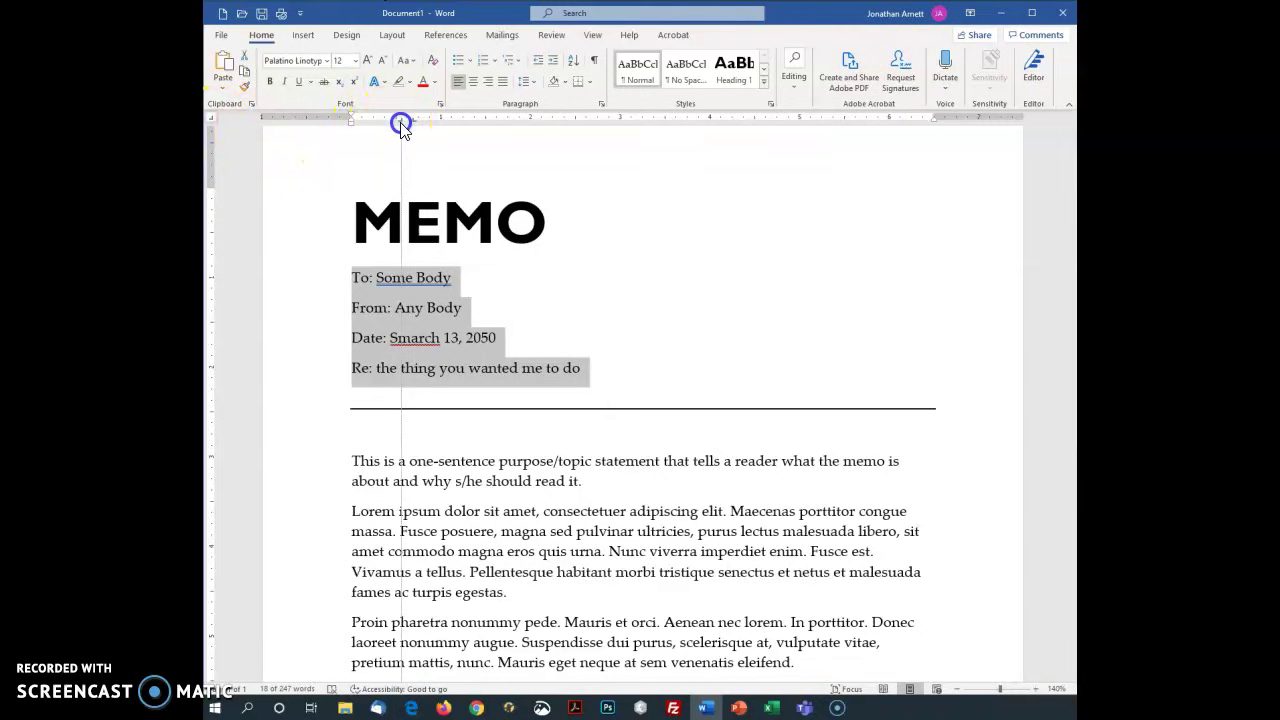
Insert a tab before each header label and another before its entry, right-aligning the labels and left-aligning the entries at the tab stops
left_click(355, 277)
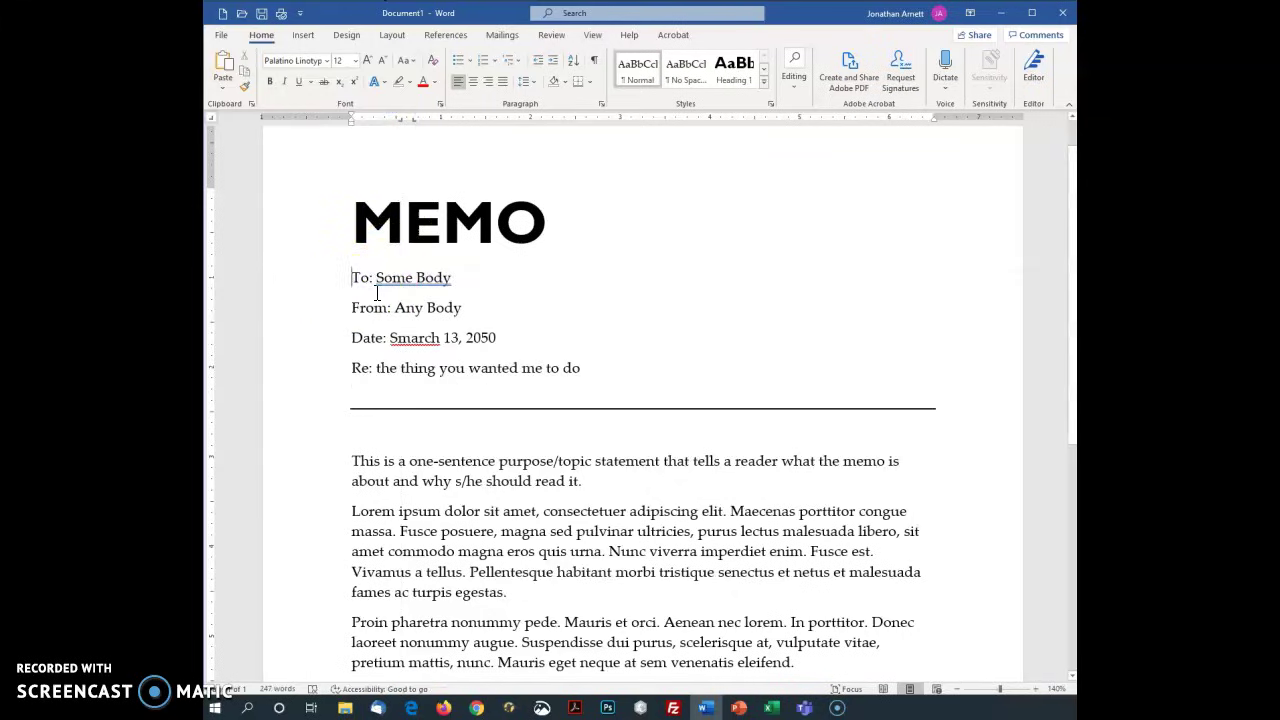
key("Up")
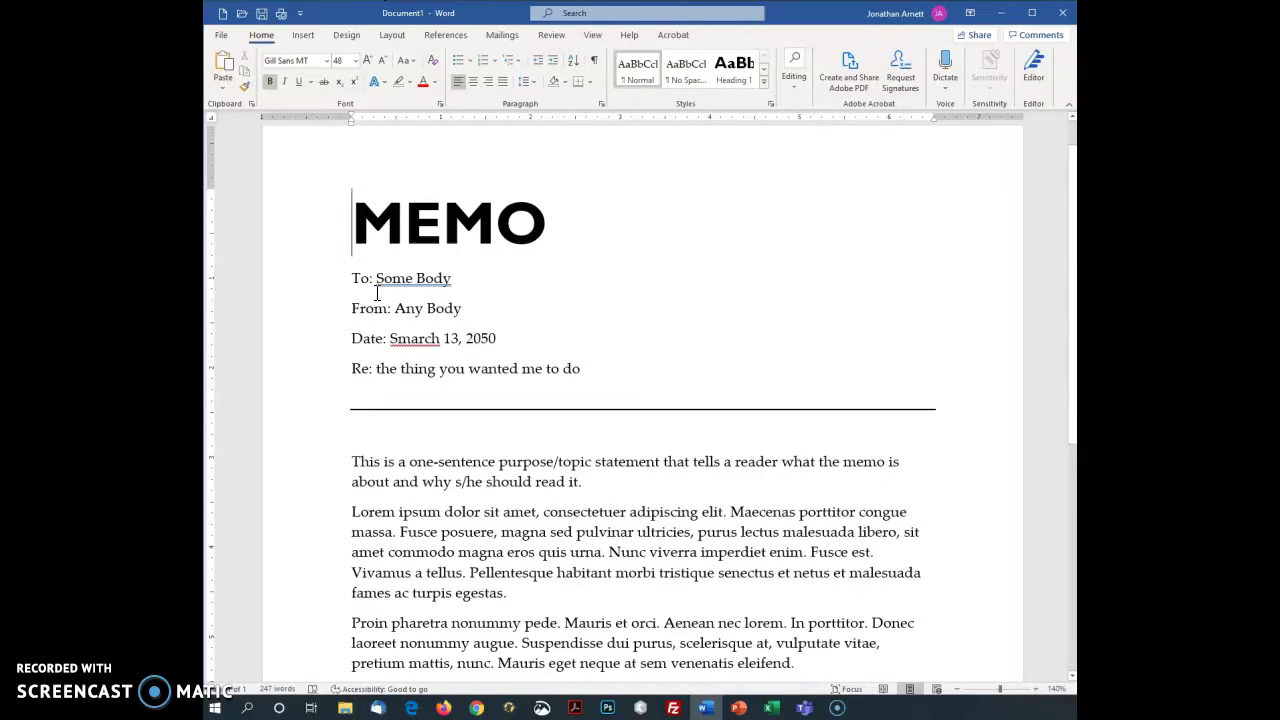
key("Down")
key("Tab")
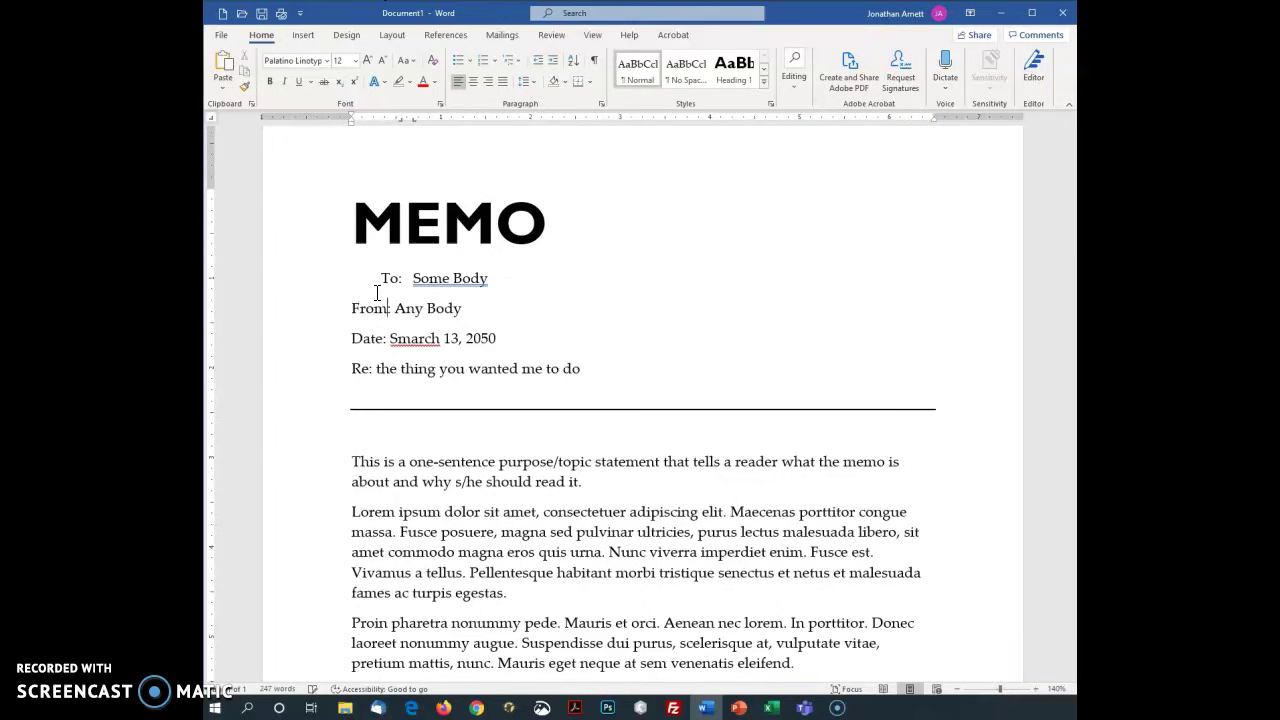
key("Tab")
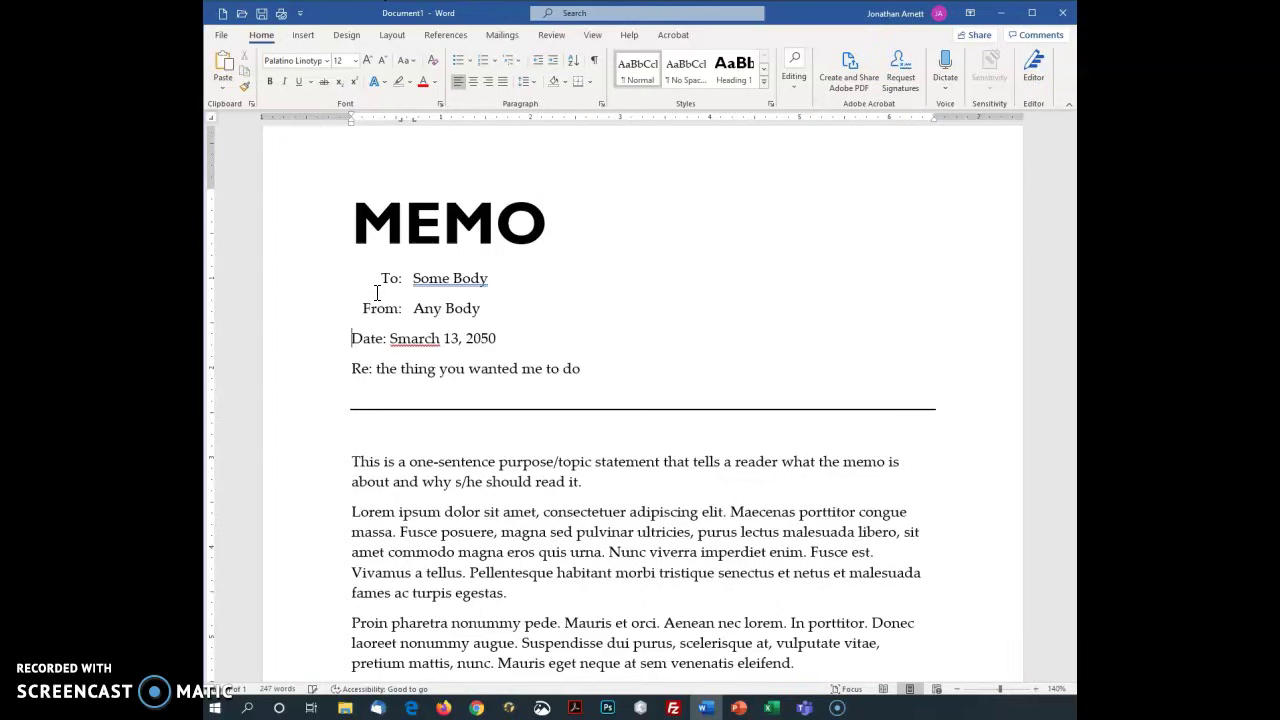
key("Tab")
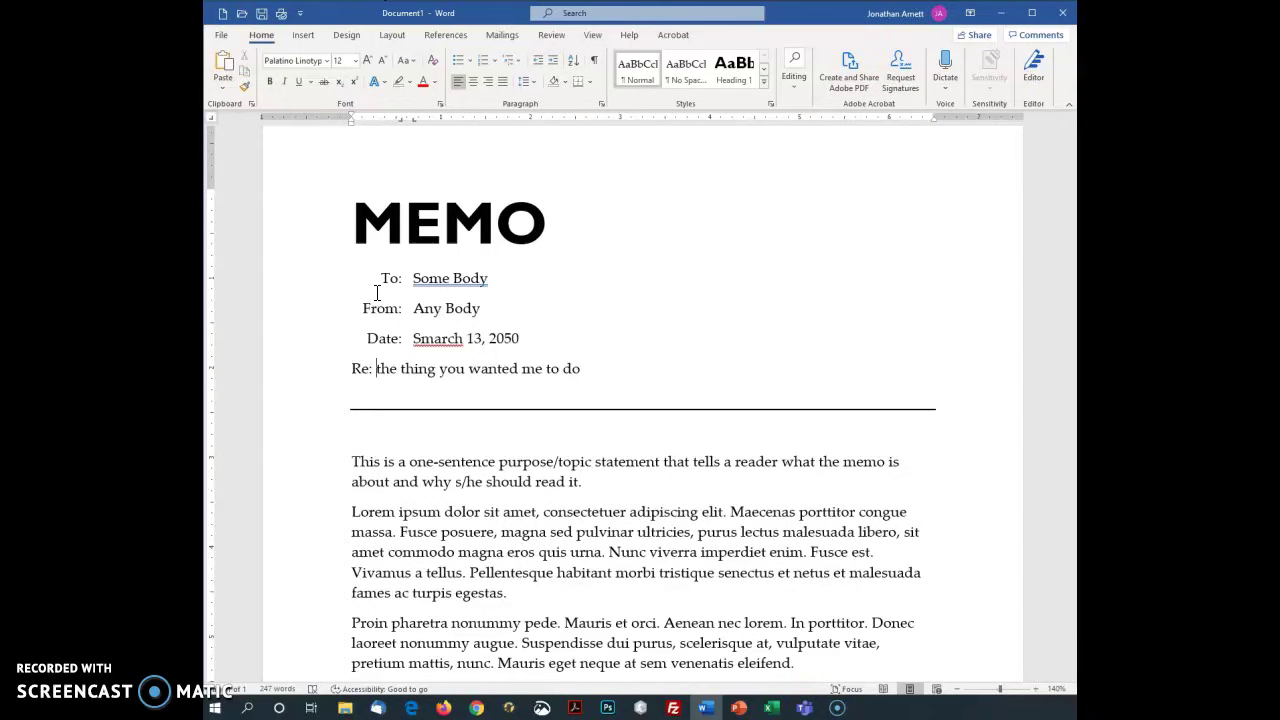
key("Tab")
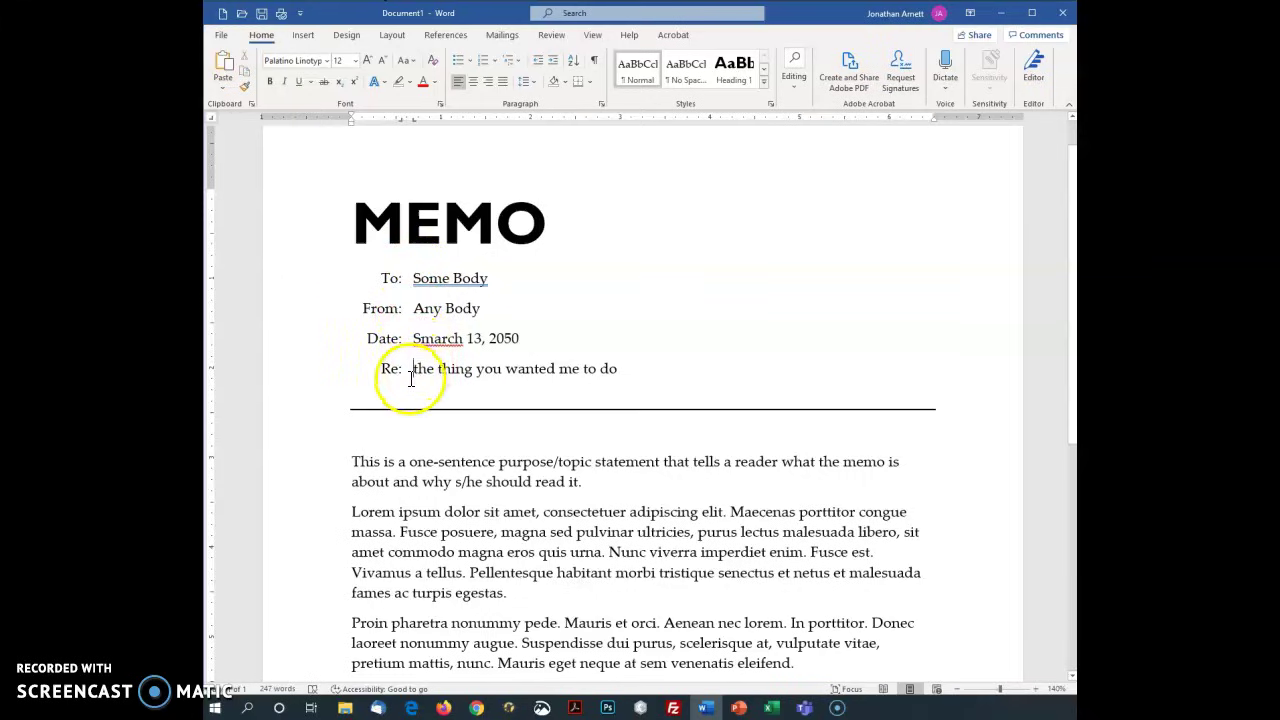
Make the To:, From:, Date: and Re: labels bold, leaving their entries in regular weight
scroll(529, 363, "down", 5, "ctrl")
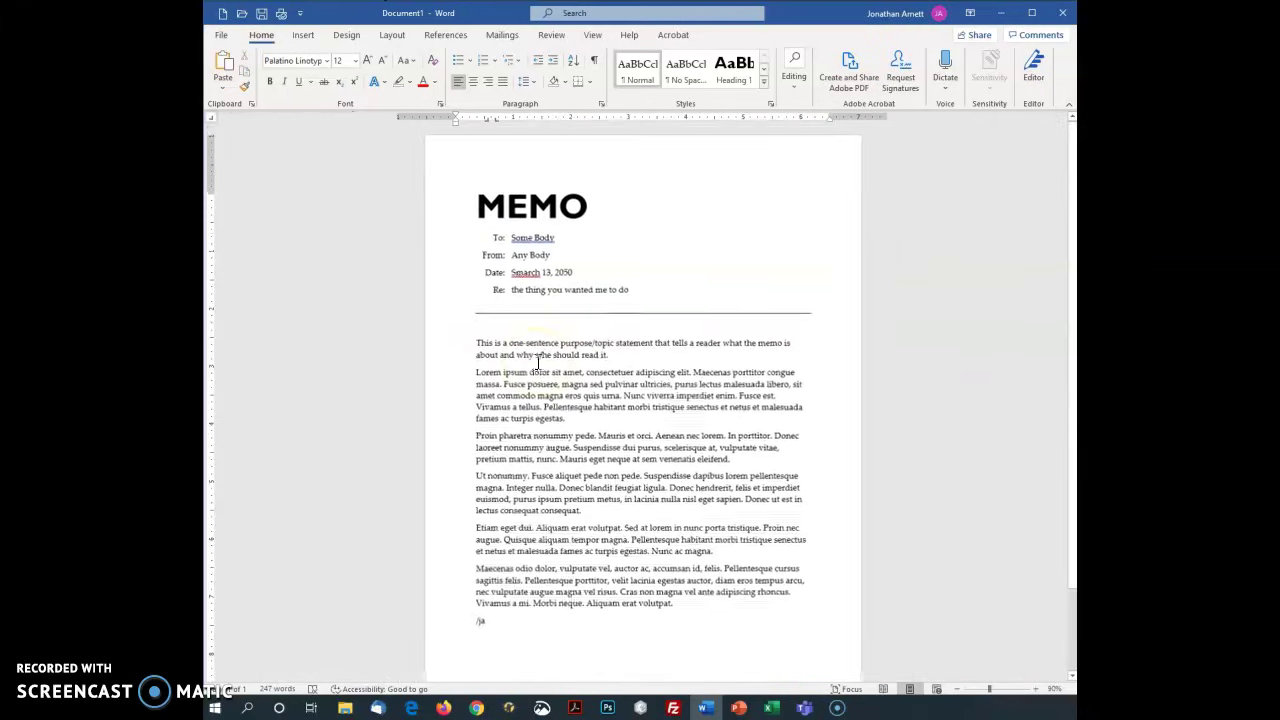
left_click(500, 240)
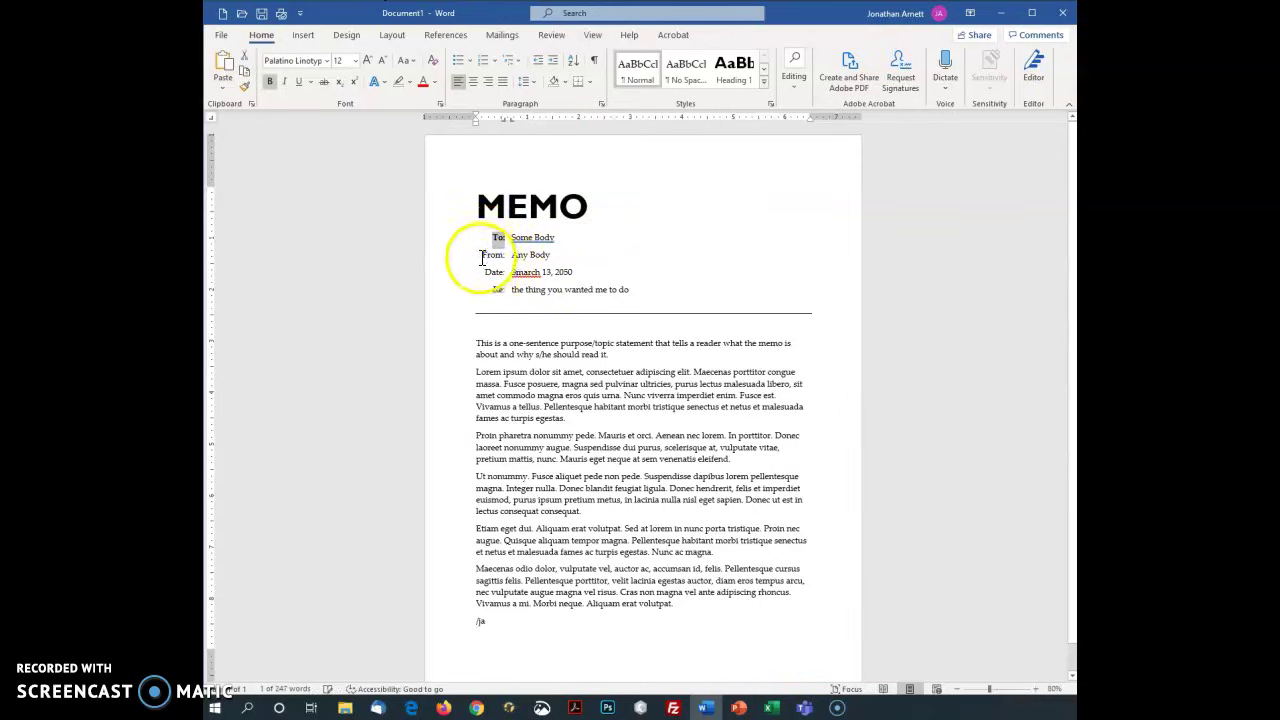
left_click_drag(482, 255, 505, 290)
left_click(672, 370)
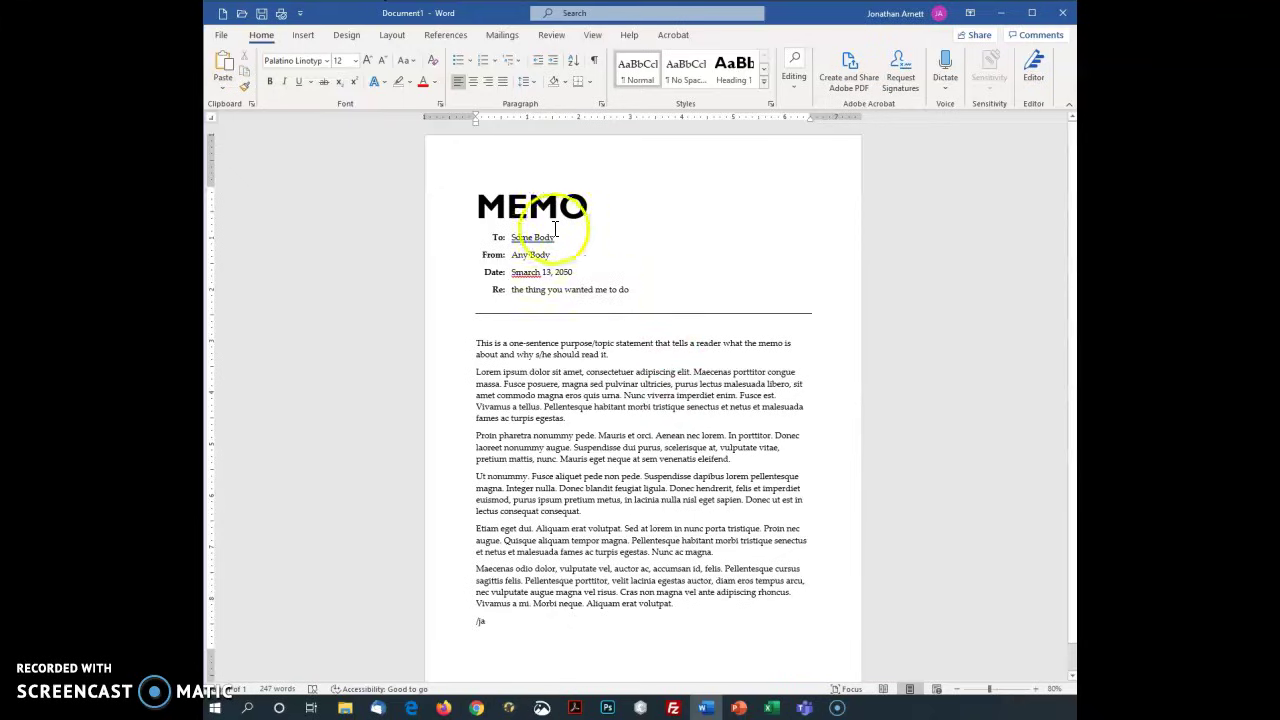
Highlight the MEMO title and the header entries in turn to review the top of the memo
left_click_drag(481, 201, 605, 205)
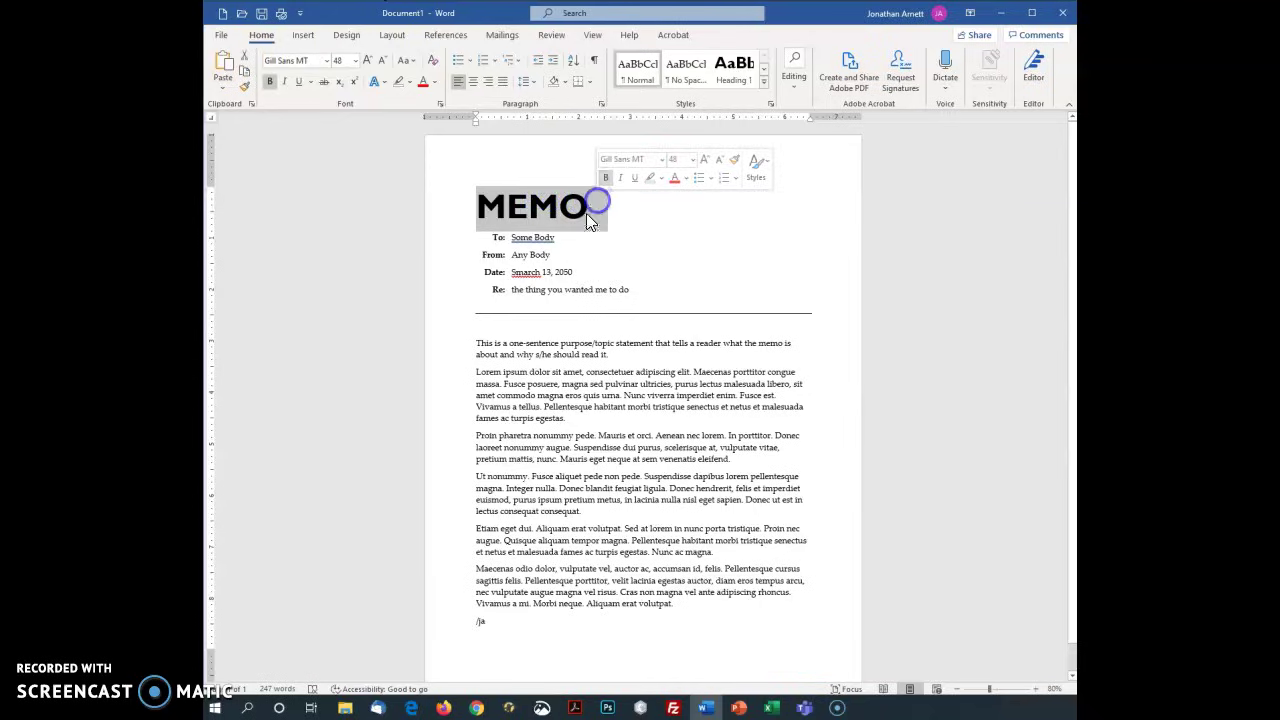
left_click(544, 272)
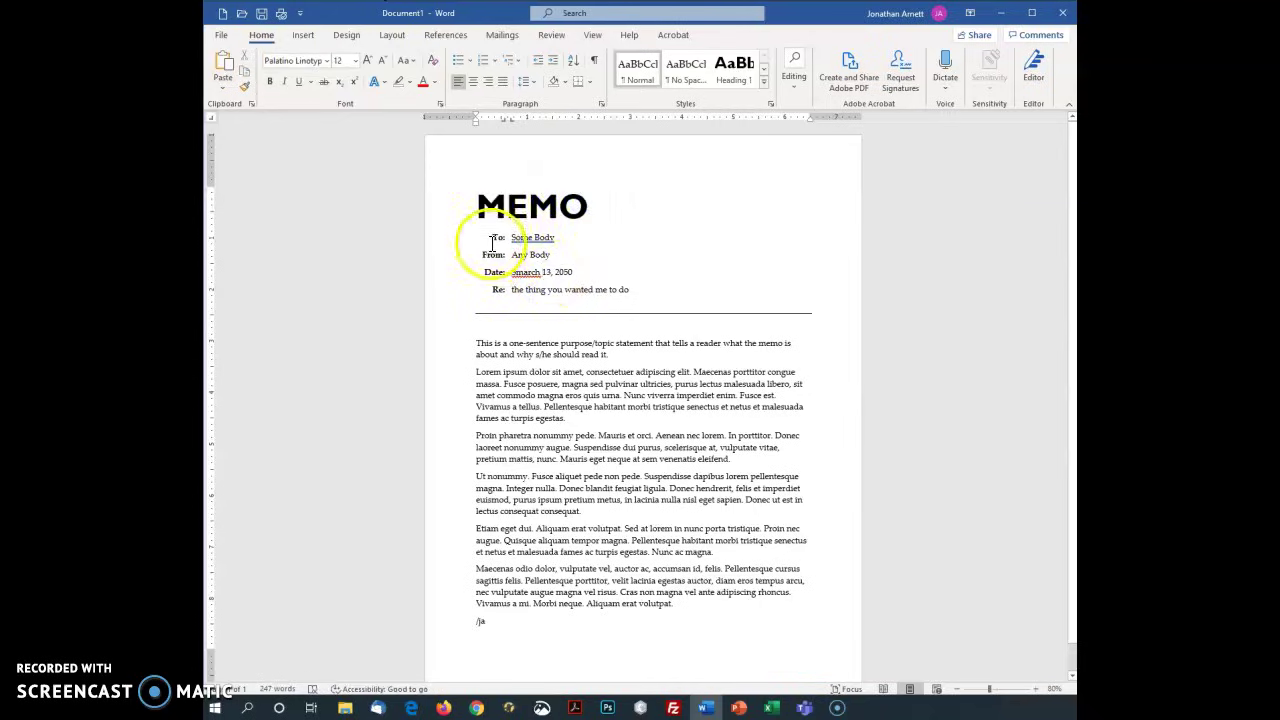
left_click_drag(499, 244, 648, 292)
left_click_drag(526, 242, 551, 254)
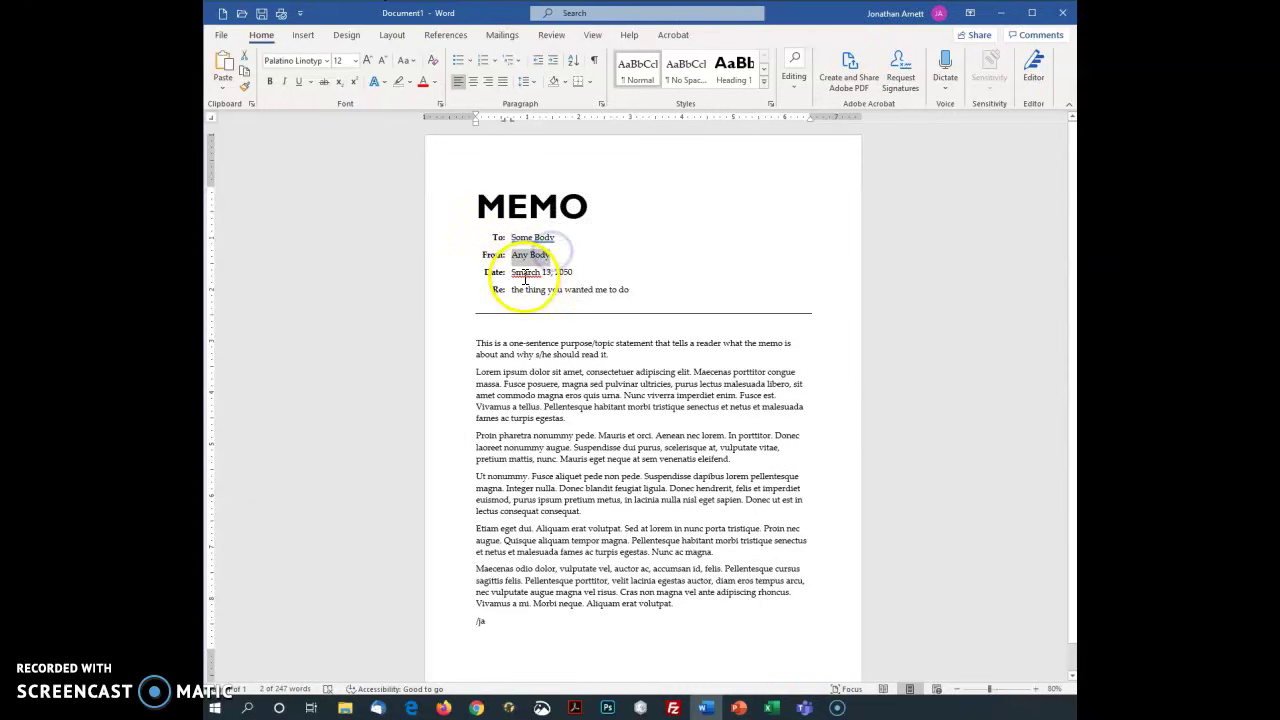
double_click(525, 274)
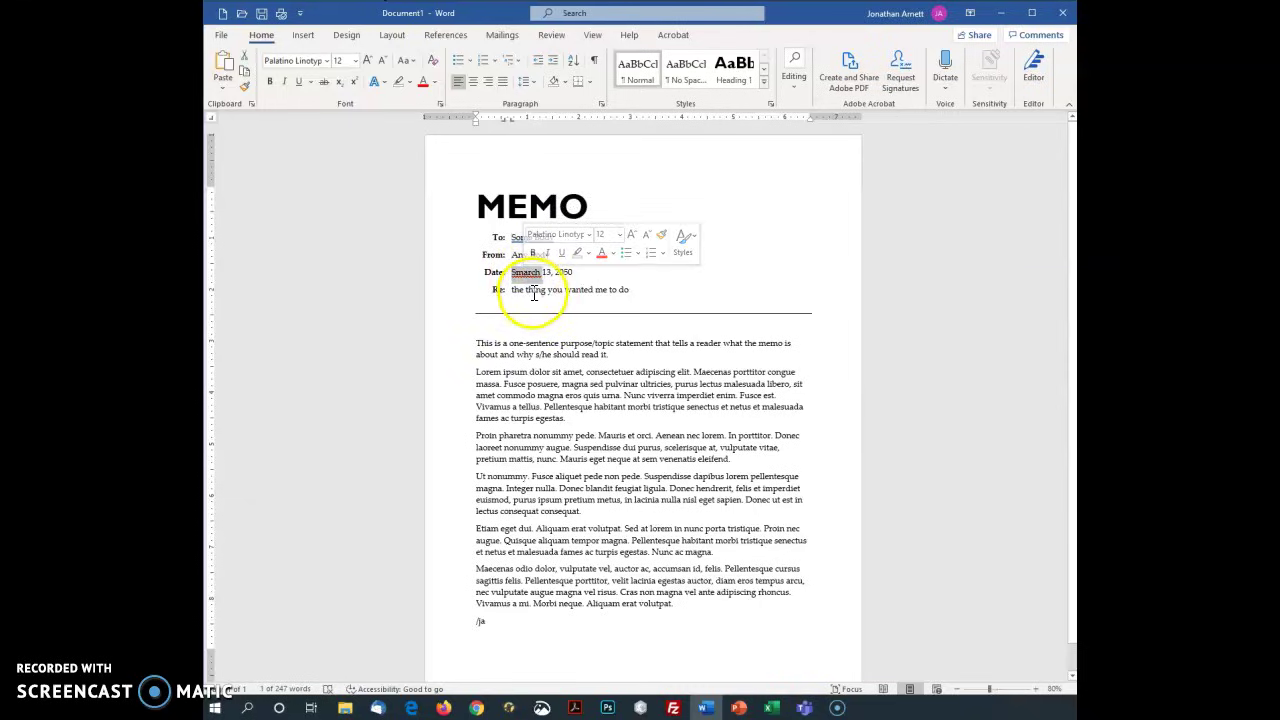
left_click(529, 290)
left_click_drag(512, 290, 632, 289)
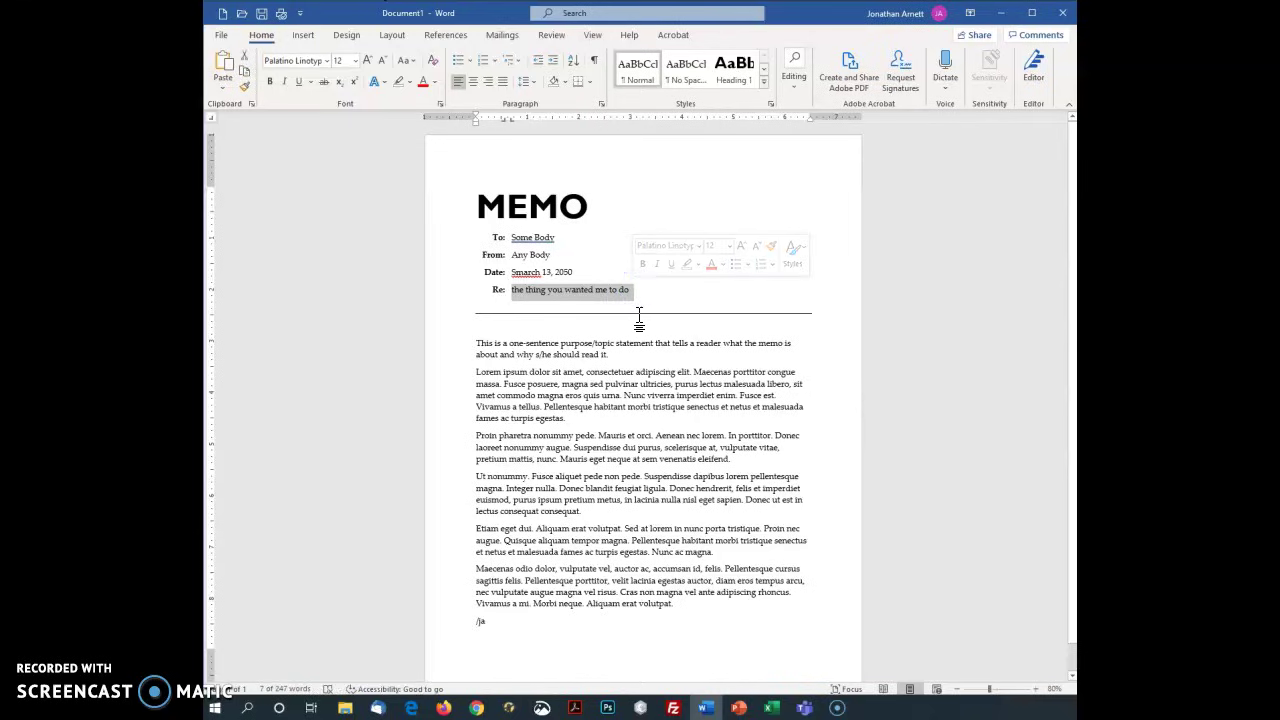
Review the purpose statement, the filler body paragraphs and the closing initials of the finished memo
triple_click(524, 350)
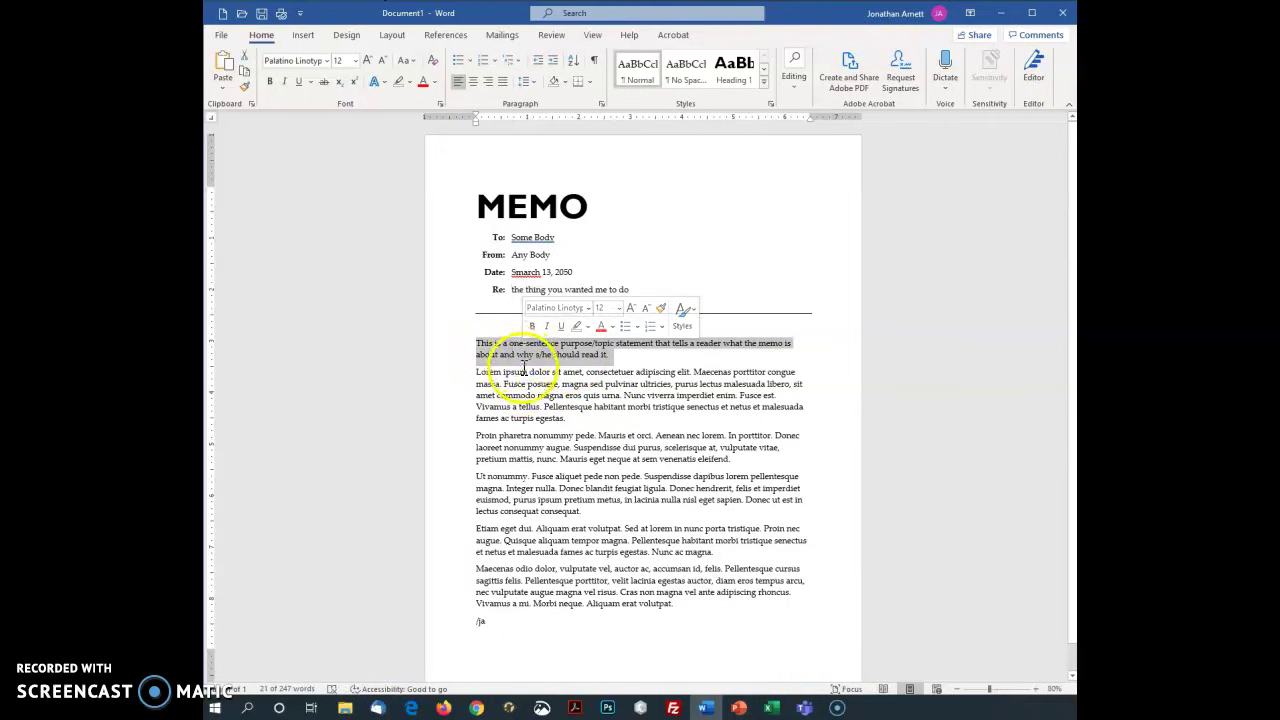
scroll(537, 445, "up", 1, "ctrl")
scroll(537, 445, "up", 2, "ctrl")
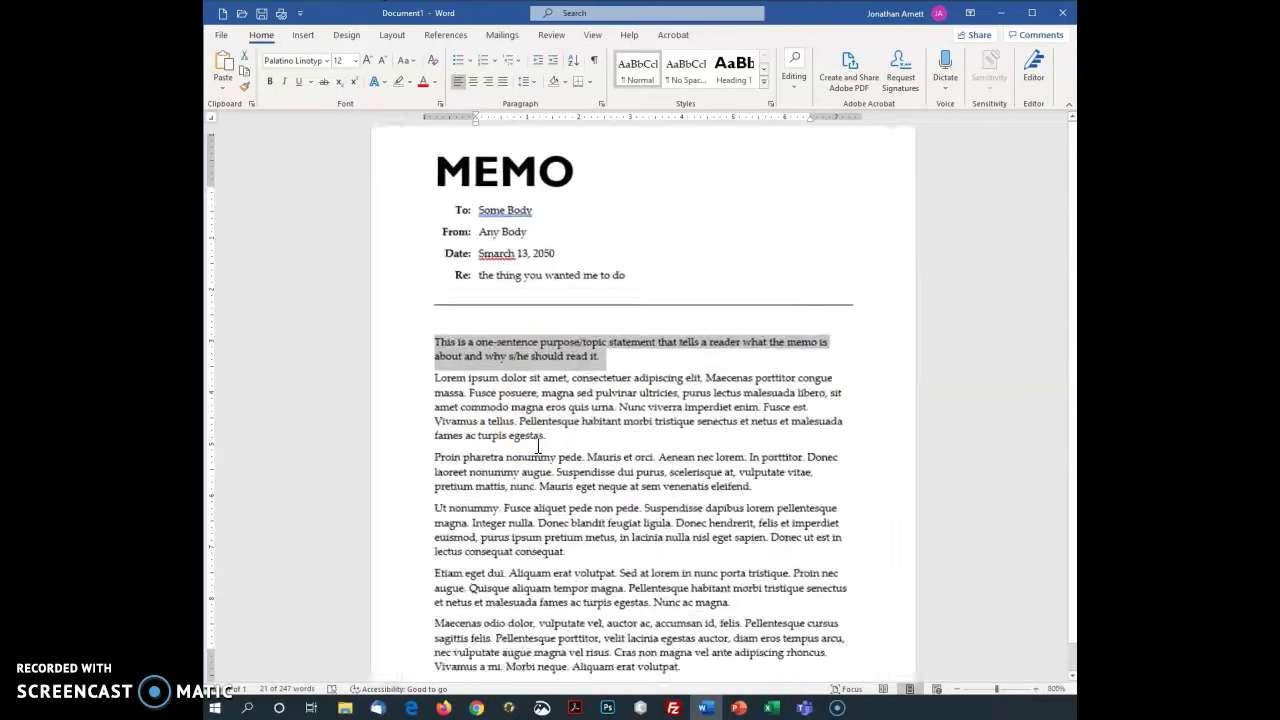
scroll(505, 370, "down", 1)
left_click_drag(490, 342, 586, 560)
left_click(519, 489)
left_click(428, 626)
left_click(491, 642)
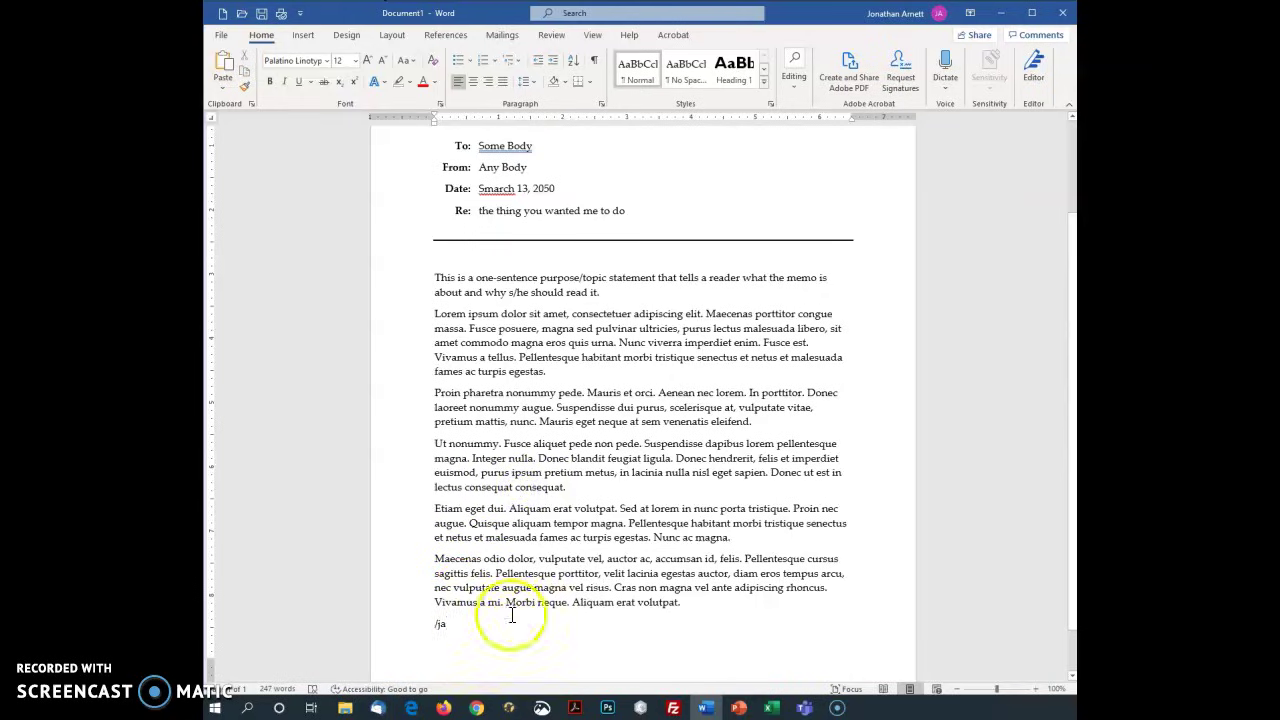
scroll(851, 452, "up", 3)
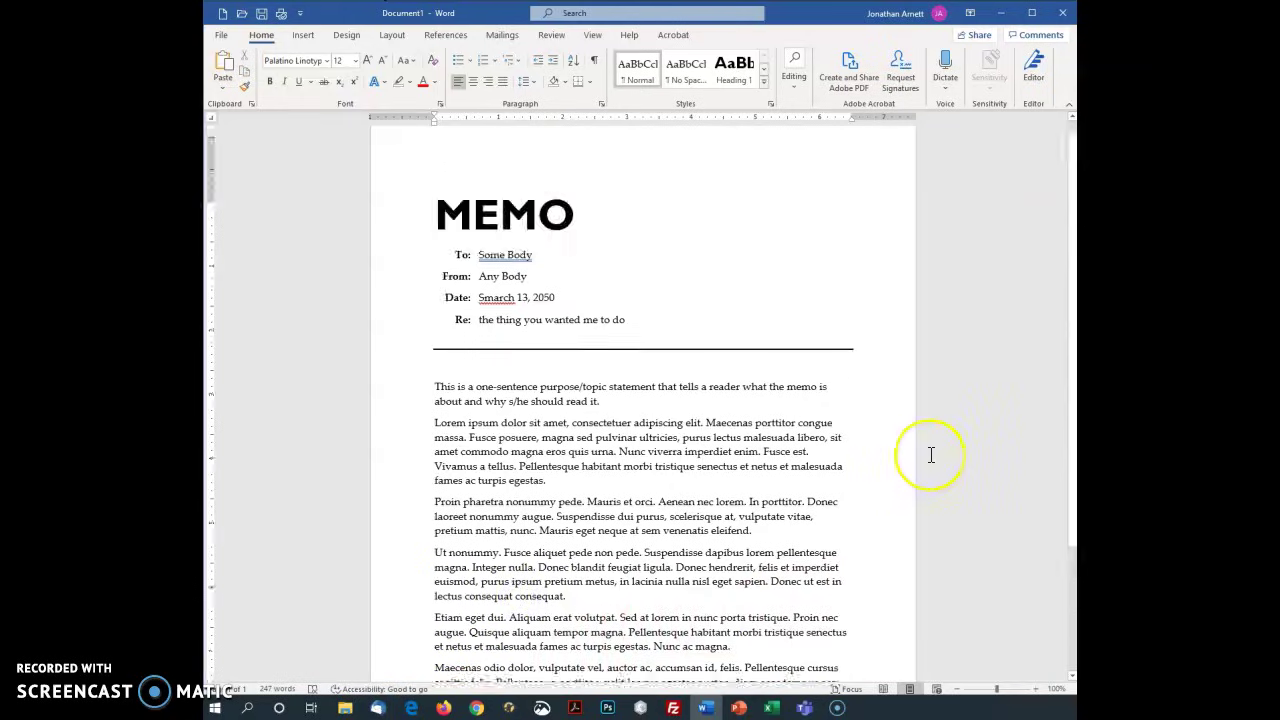